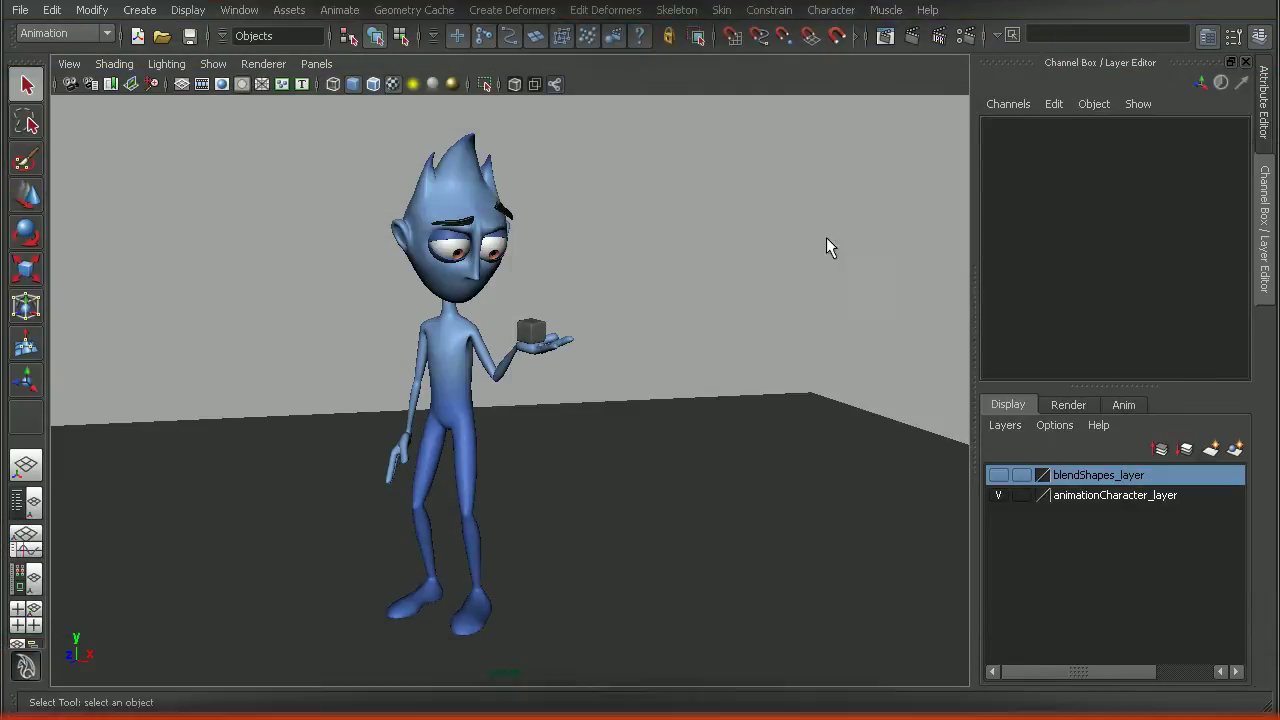
Step: Render the character scene from render_camera with the Maya Software renderer, then close the render window
{"action": "left_click", "coordinate": [886, 36]}
{"action": "left_click", "coordinate": [225, 108]}
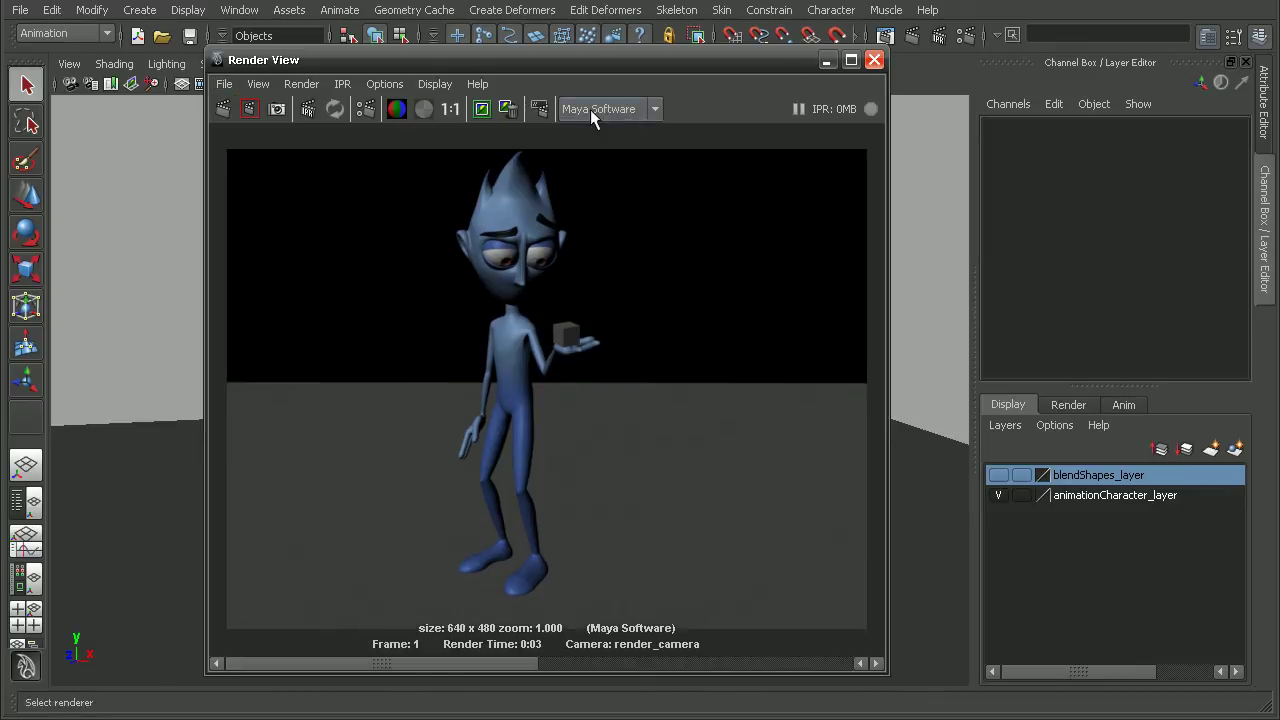
{"action": "left_click", "coordinate": [874, 60]}
Step: Create a spot light in the character scene
{"action": "left_click_drag", "start_coordinate": [732, 266], "coordinate": [812, 318], "text": "alt"}
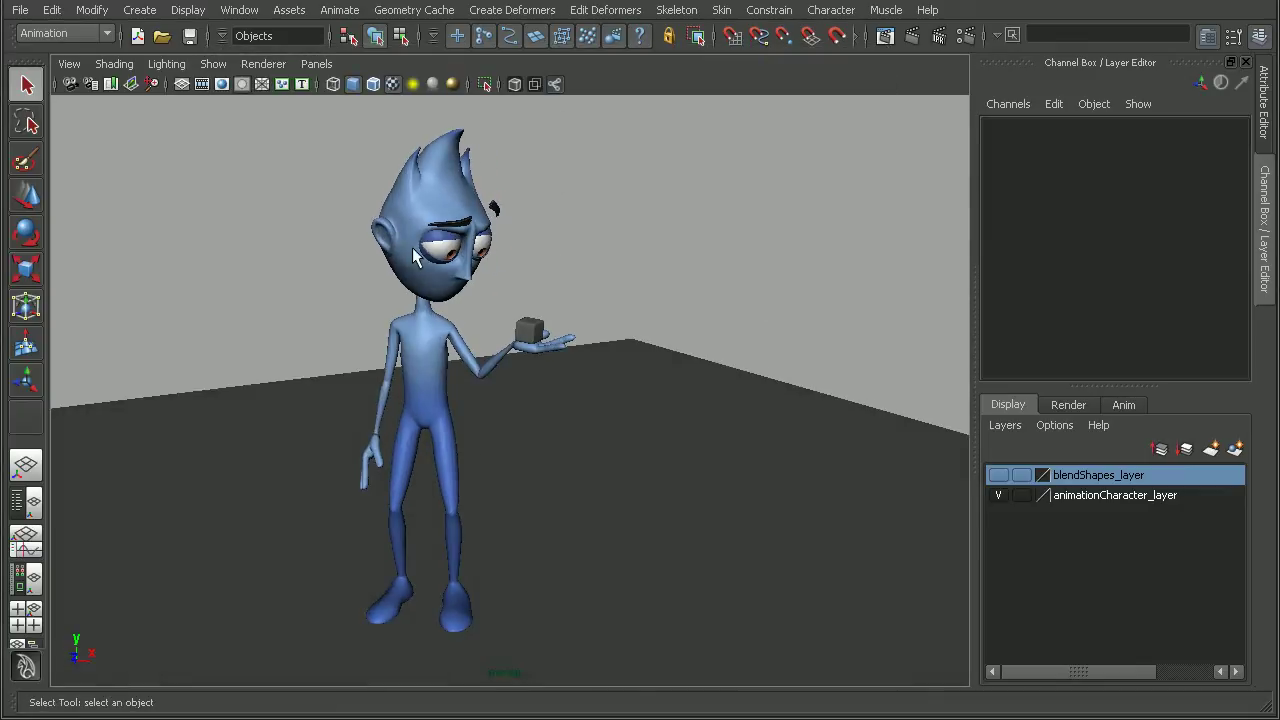
{"action": "middle_click_drag", "start_coordinate": [585, 454], "coordinate": [597, 454], "text": "alt"}
{"action": "right_click_drag", "start_coordinate": [597, 454], "coordinate": [493, 437], "text": "alt"}
{"action": "left_click_drag", "start_coordinate": [493, 437], "coordinate": [719, 440], "text": "alt"}
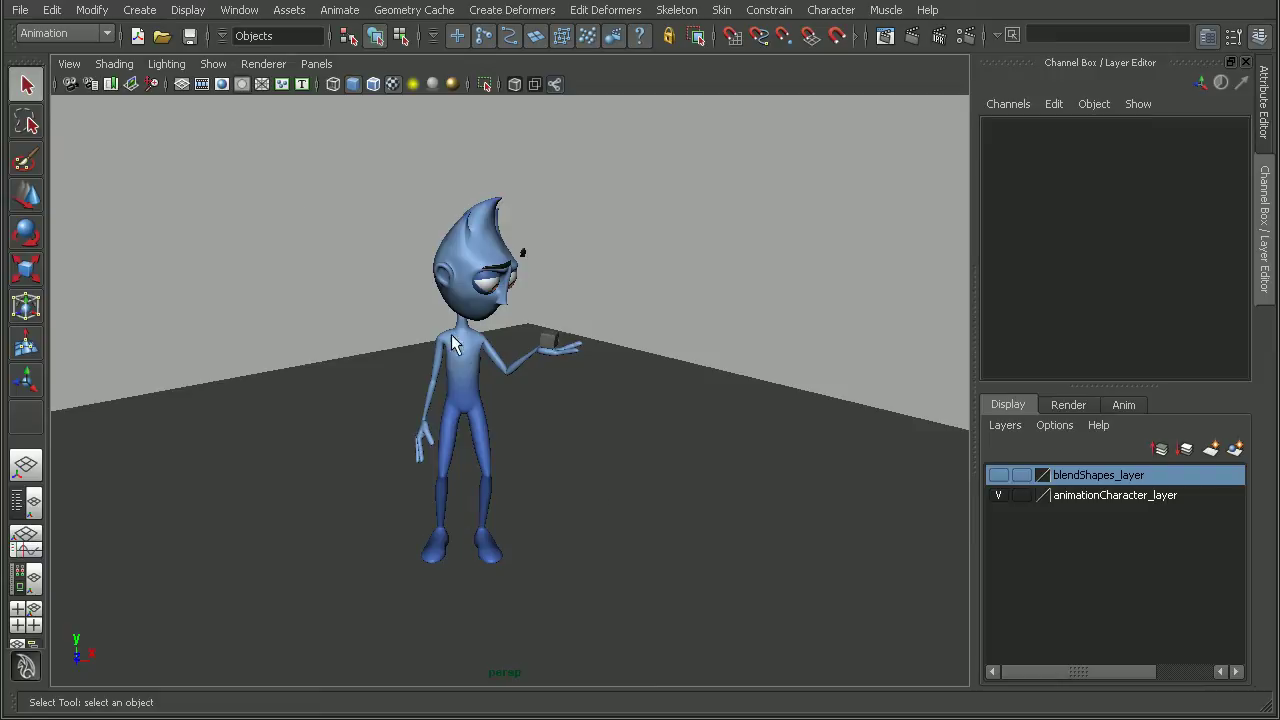
{"action": "left_click", "coordinate": [140, 10]}
{"action": "mouse_move", "coordinate": [164, 121]}
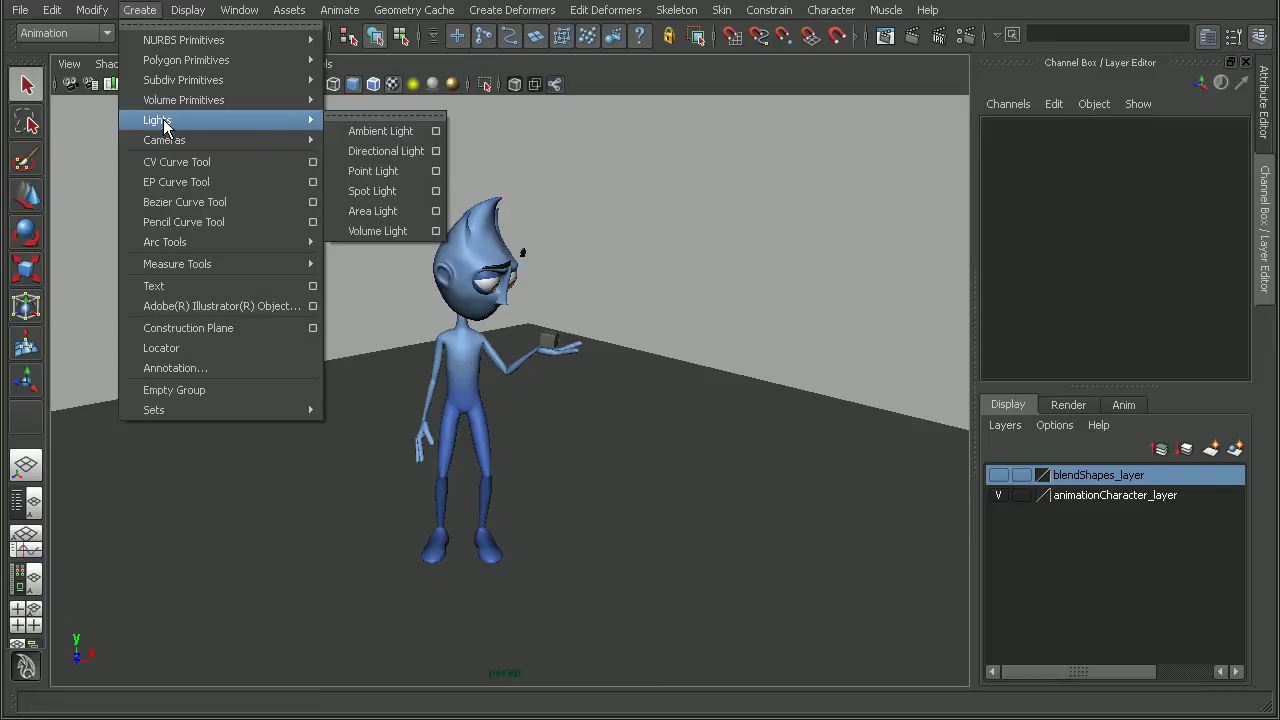
{"action": "left_click", "coordinate": [374, 192]}
Step: Look through the spot light to aim it down from behind the character at about X -1.25, Y 10.7, Z -2.2, then return to the perspective view
{"action": "left_click_drag", "start_coordinate": [636, 368], "coordinate": [535, 373], "text": "alt"}
{"action": "left_click", "coordinate": [316, 63]}
{"action": "left_click", "coordinate": [347, 148]}
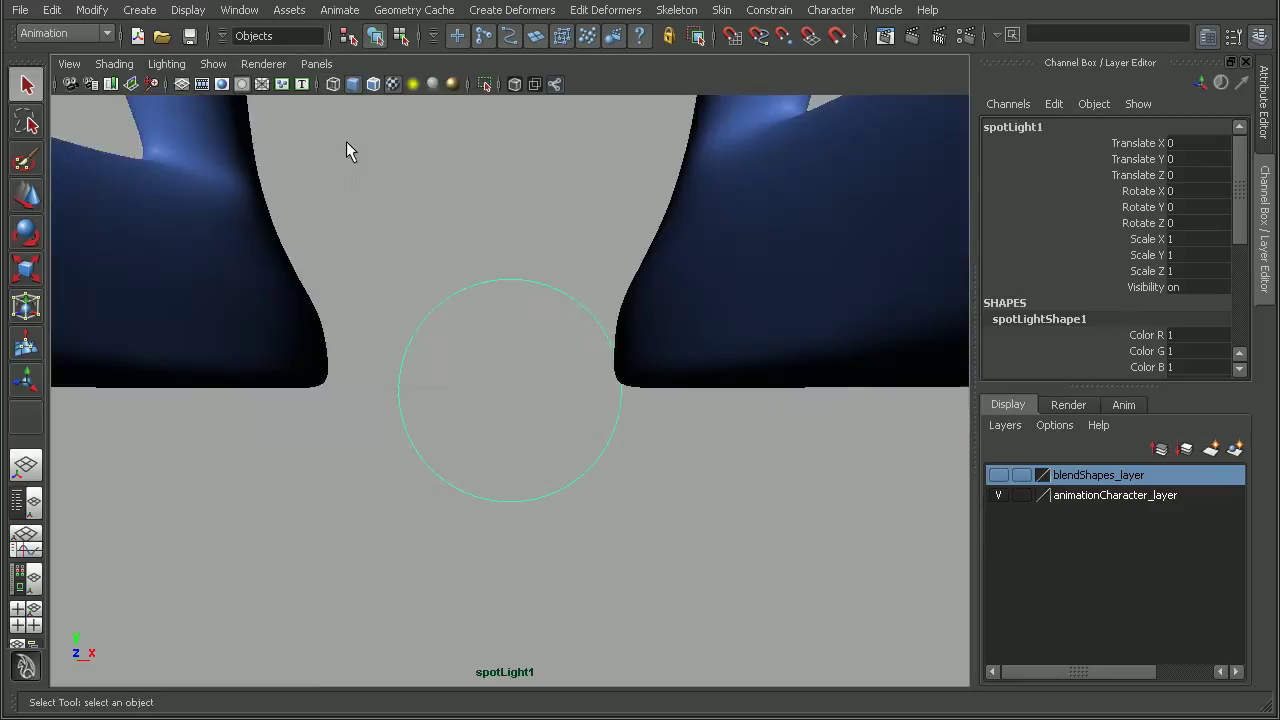
{"action": "left_click_drag", "start_coordinate": [595, 308], "coordinate": [560, 423], "text": "alt"}
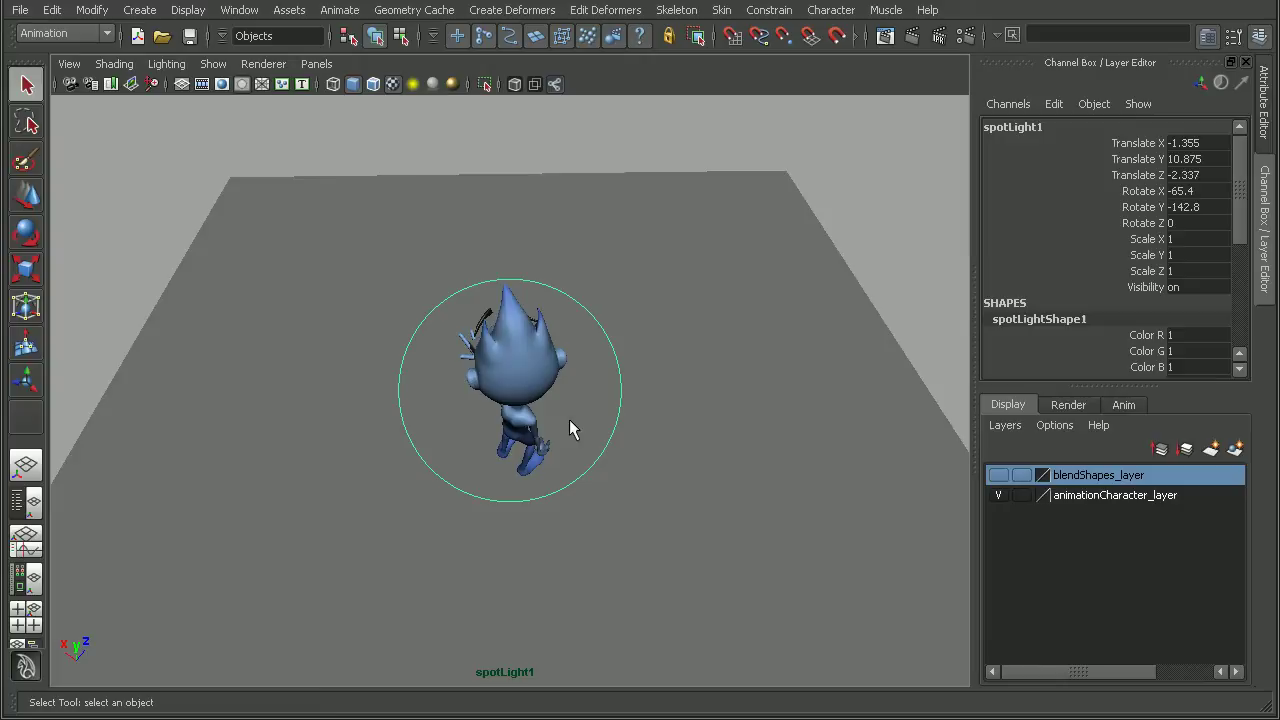
{"action": "right_click_drag", "start_coordinate": [569, 419], "coordinate": [586, 428], "text": "alt"}
{"action": "key", "text": "space"}
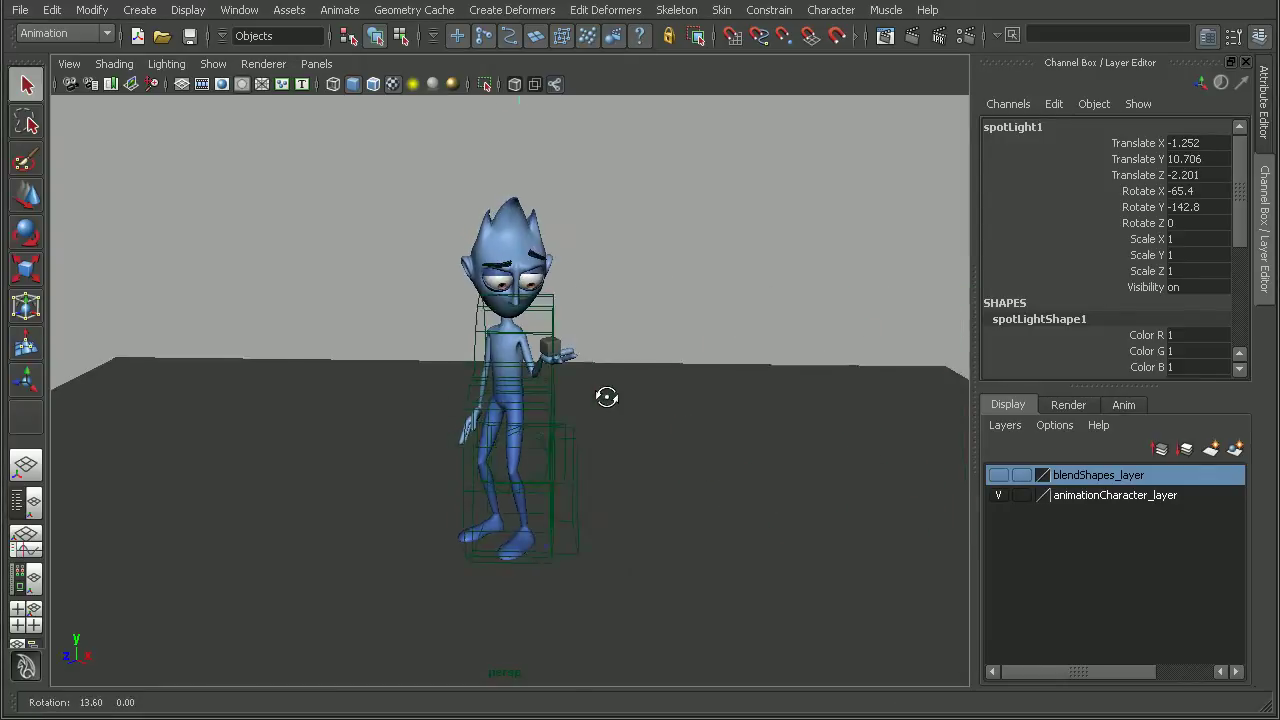
{"action": "left_click_drag", "start_coordinate": [606, 397], "coordinate": [657, 386], "text": "alt"}
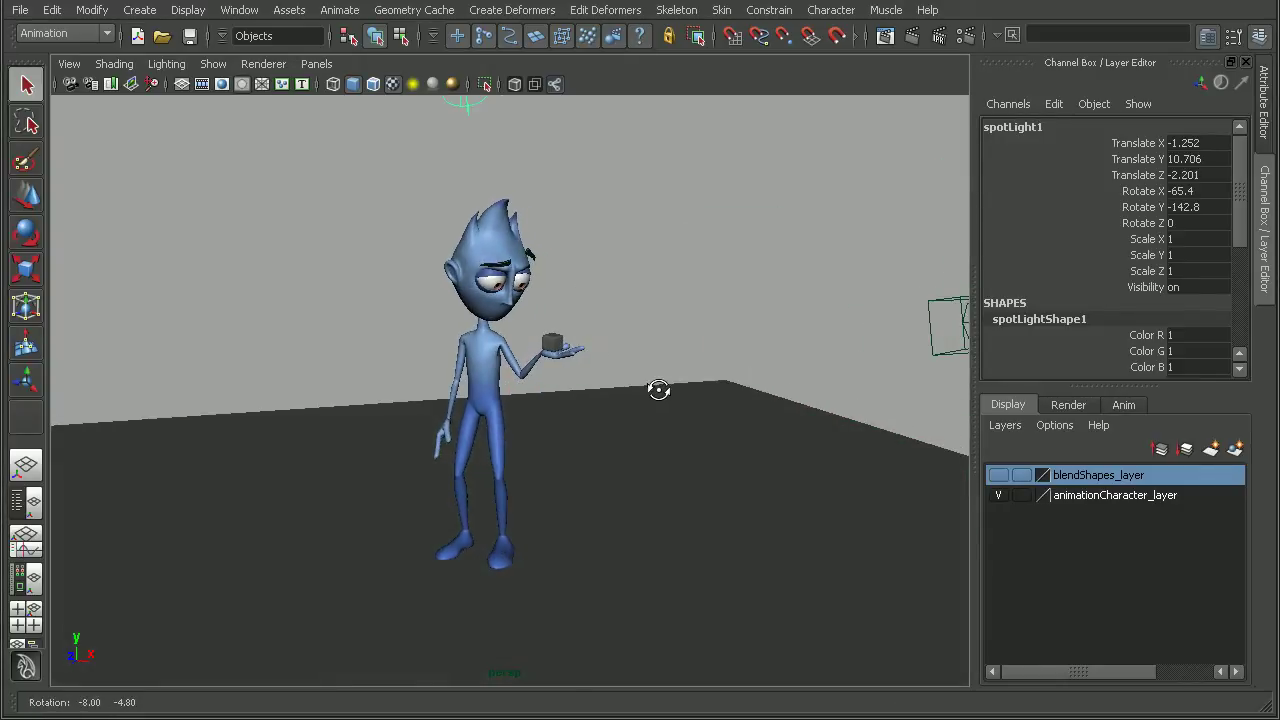
Step: Re-render the scene with the aimed spot light and close the render window
{"action": "left_click", "coordinate": [885, 36]}
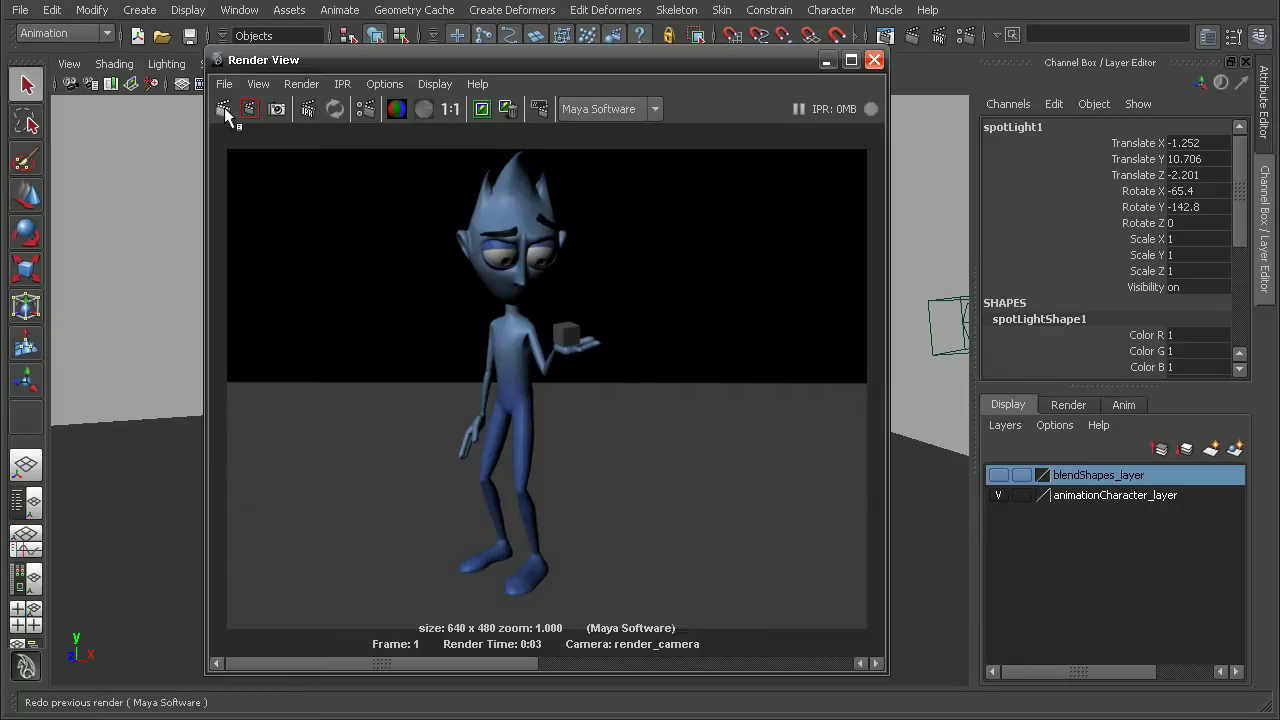
{"action": "left_click", "coordinate": [224, 108]}
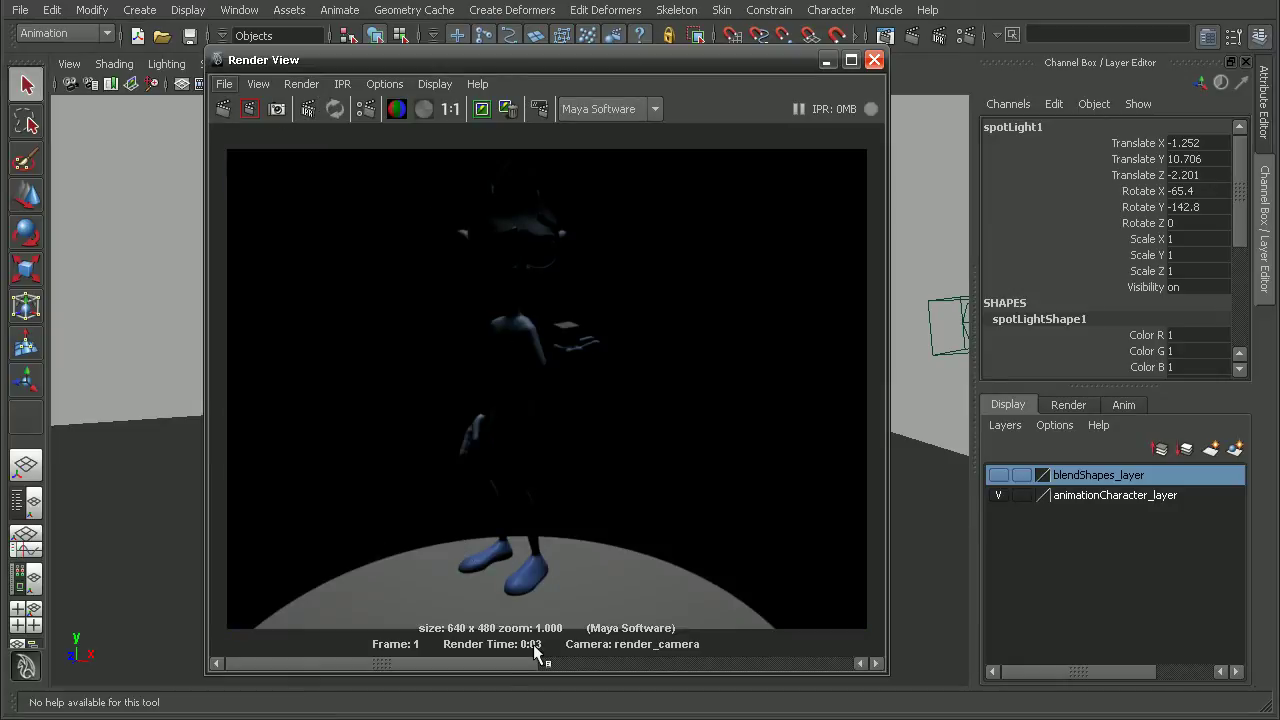
{"action": "left_click", "coordinate": [874, 60]}
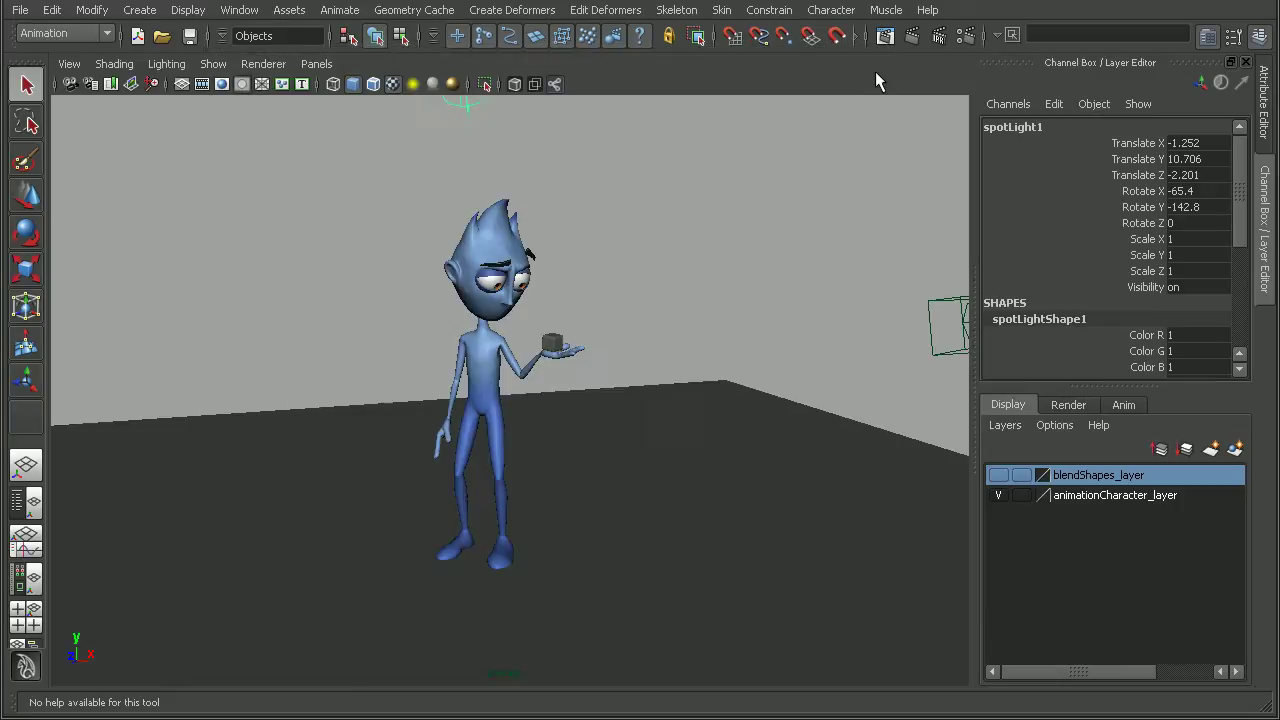
Step: Add a Light Fog node to the spot light through its Light Effects attributes
{"action": "middle_click_drag", "start_coordinate": [620, 250], "coordinate": [692, 282], "text": "alt"}
{"action": "right_click_drag", "start_coordinate": [692, 282], "coordinate": [614, 315], "text": "alt"}
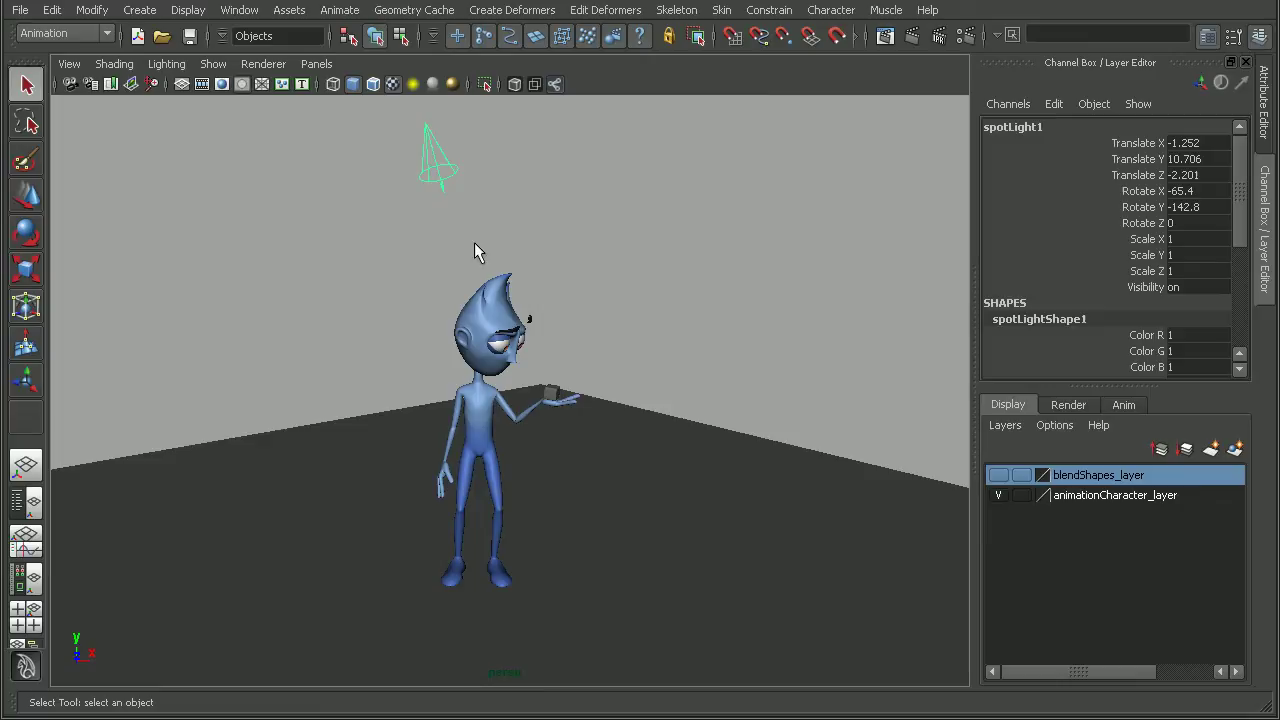
{"action": "key", "text": "ctrl+a"}
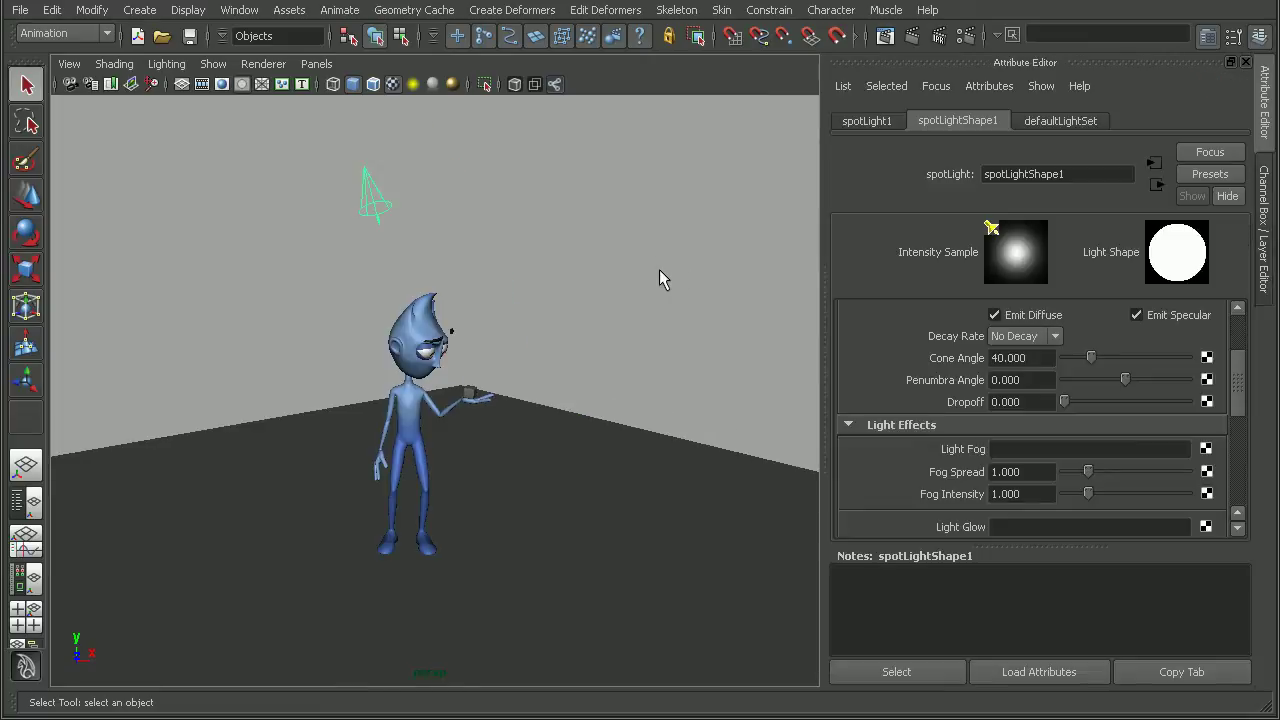
{"action": "scroll", "coordinate": [1232, 374], "scroll_direction": "up", "scroll_amount": 3}
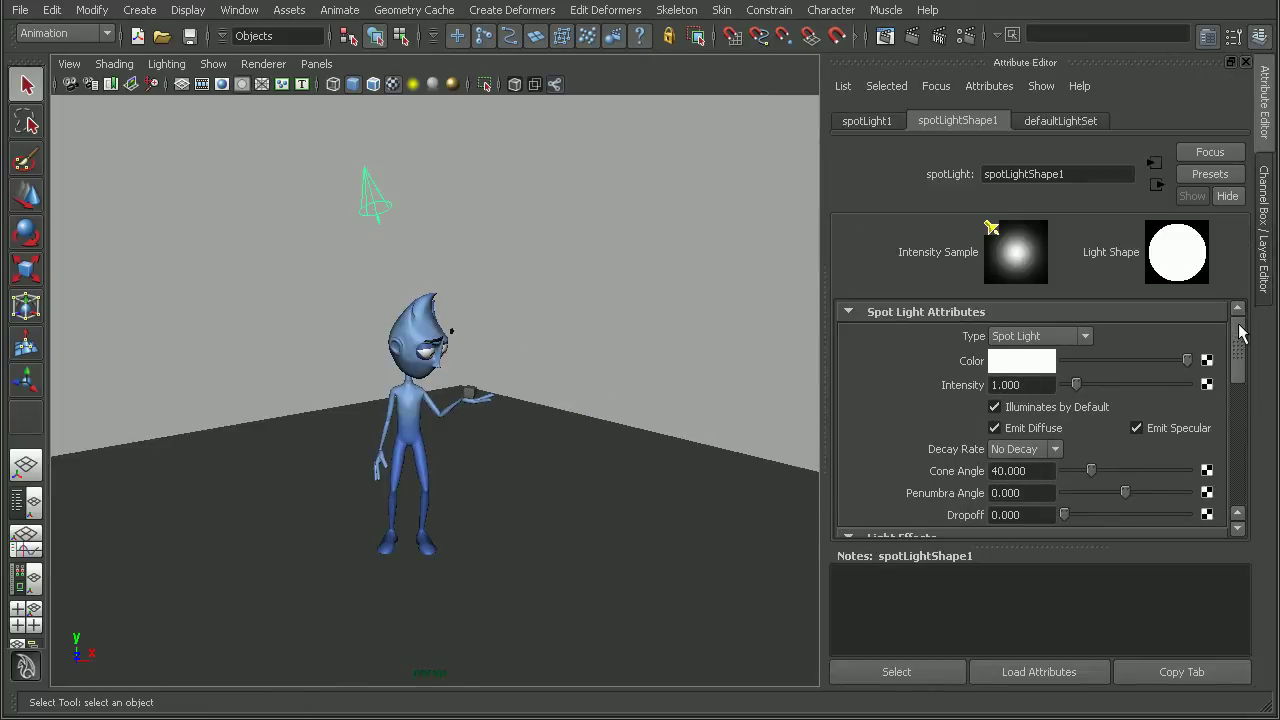
{"action": "left_click_drag", "start_coordinate": [1240, 337], "coordinate": [1240, 370]}
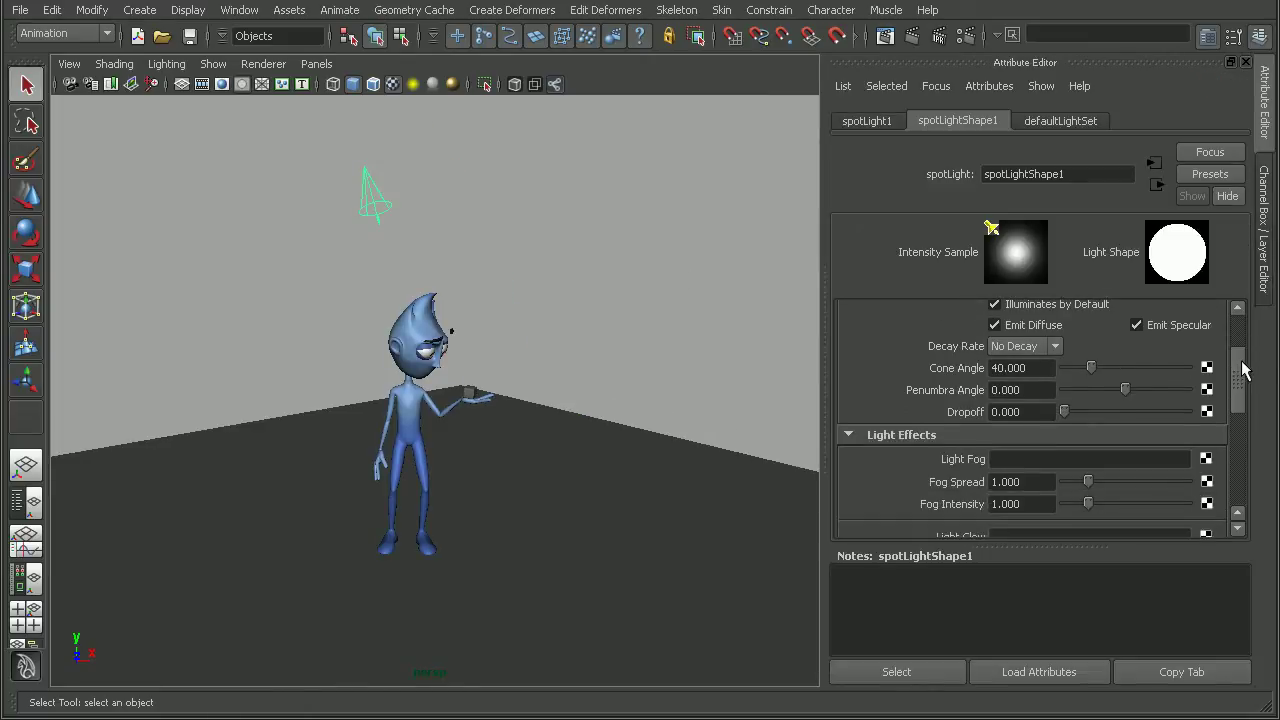
{"action": "left_click", "coordinate": [905, 435]}
{"action": "left_click", "coordinate": [945, 435]}
{"action": "left_click", "coordinate": [1005, 459]}
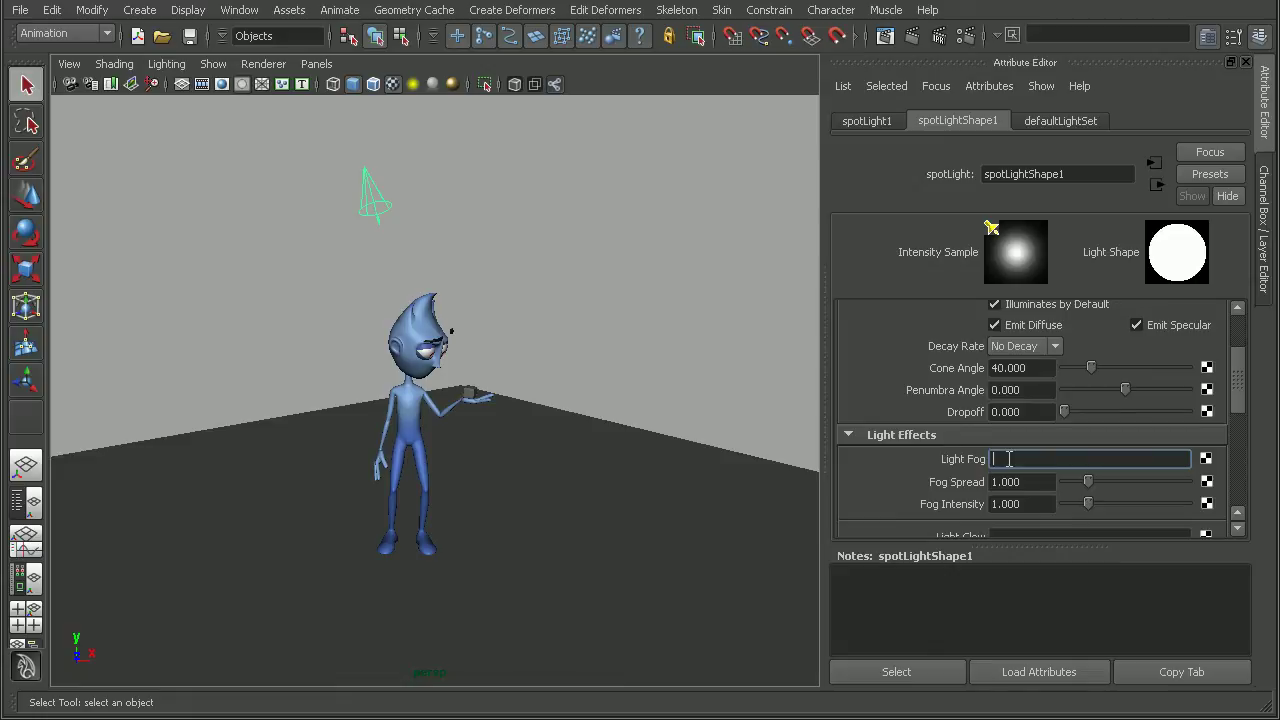
{"action": "left_click", "coordinate": [1207, 460]}
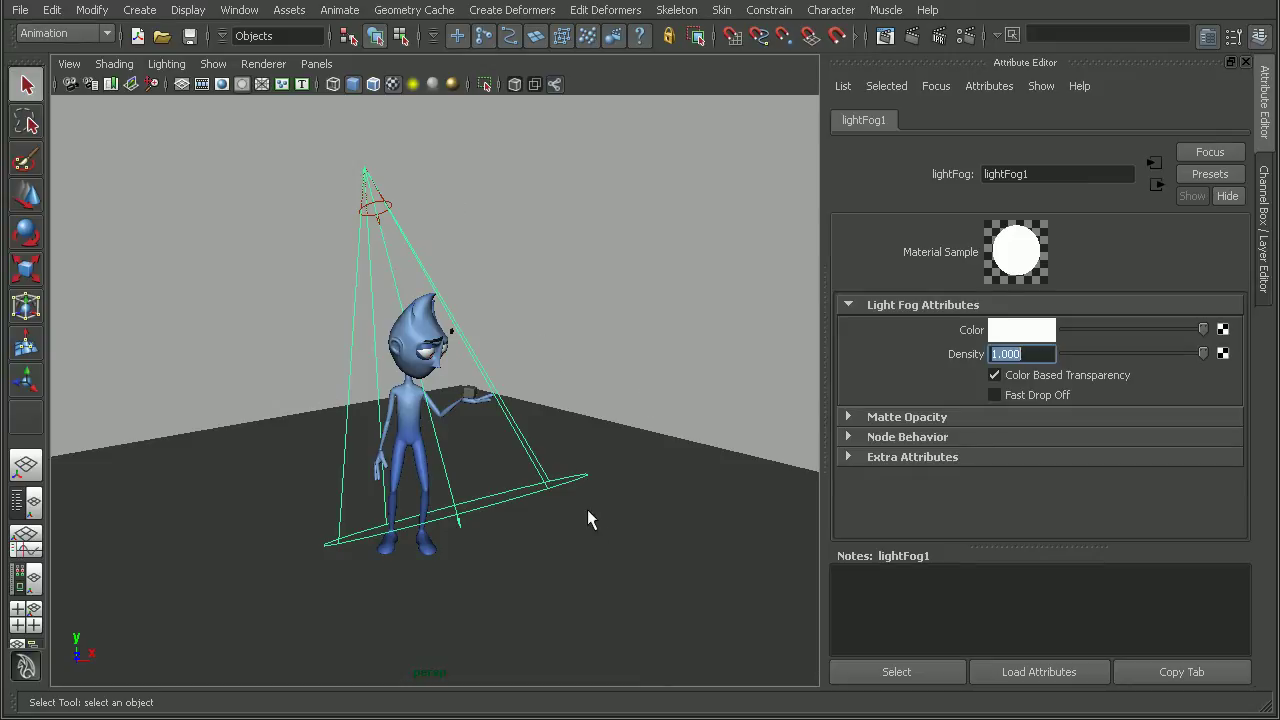
Step: Inspect the fog cone around the character, keep the previous render image, and render the scene with the light fog
{"action": "left_click_drag", "start_coordinate": [392, 258], "coordinate": [479, 263], "text": "alt"}
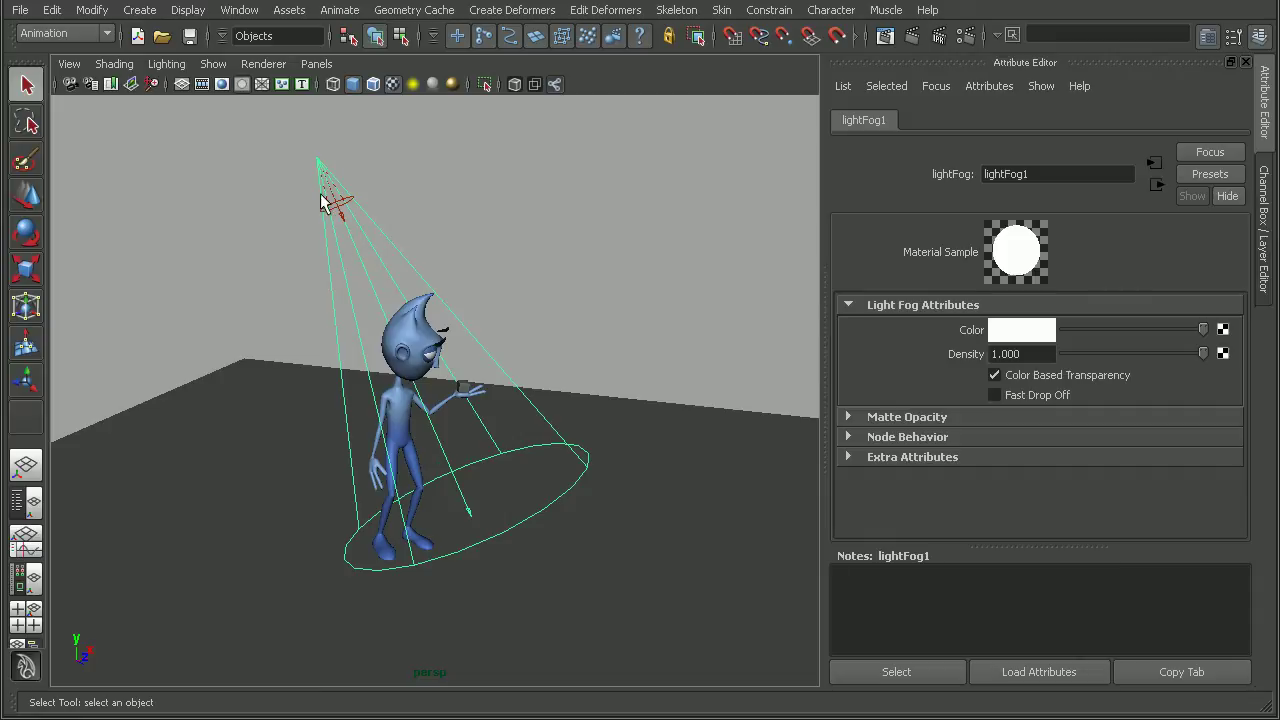
{"action": "left_click_drag", "start_coordinate": [357, 257], "coordinate": [303, 203], "text": "alt"}
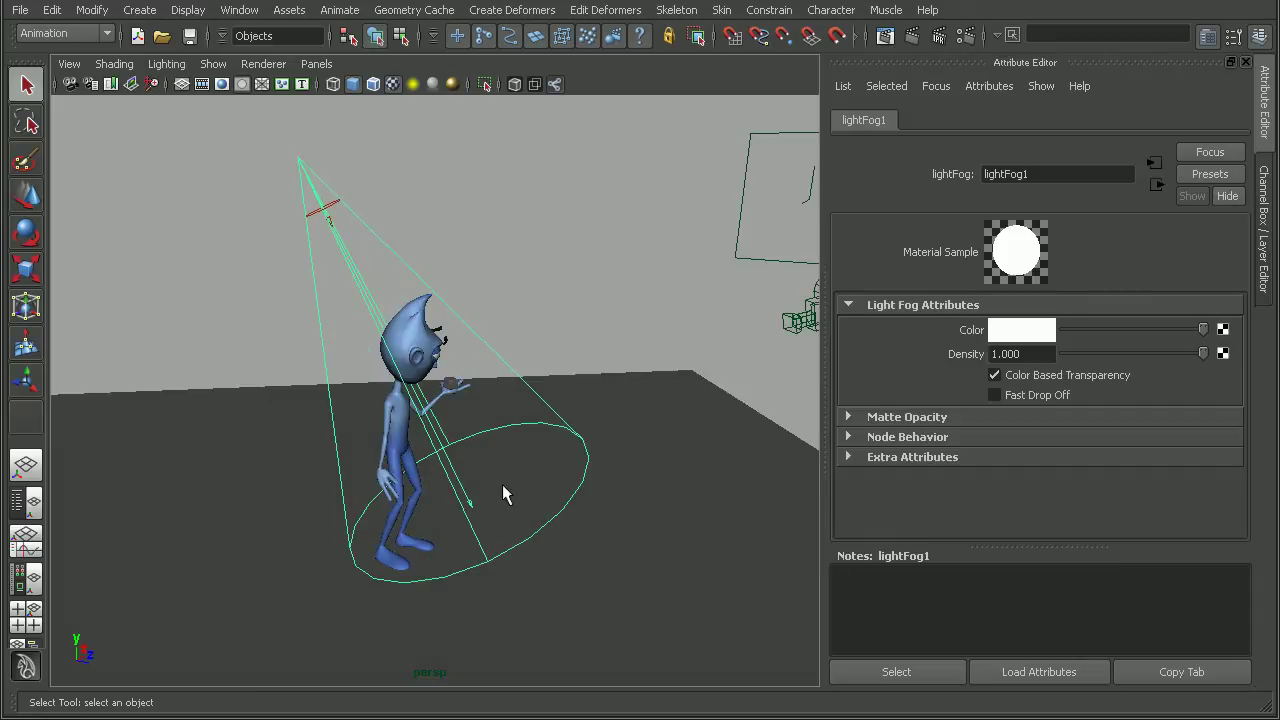
{"action": "left_click_drag", "start_coordinate": [502, 484], "coordinate": [471, 422], "text": "alt"}
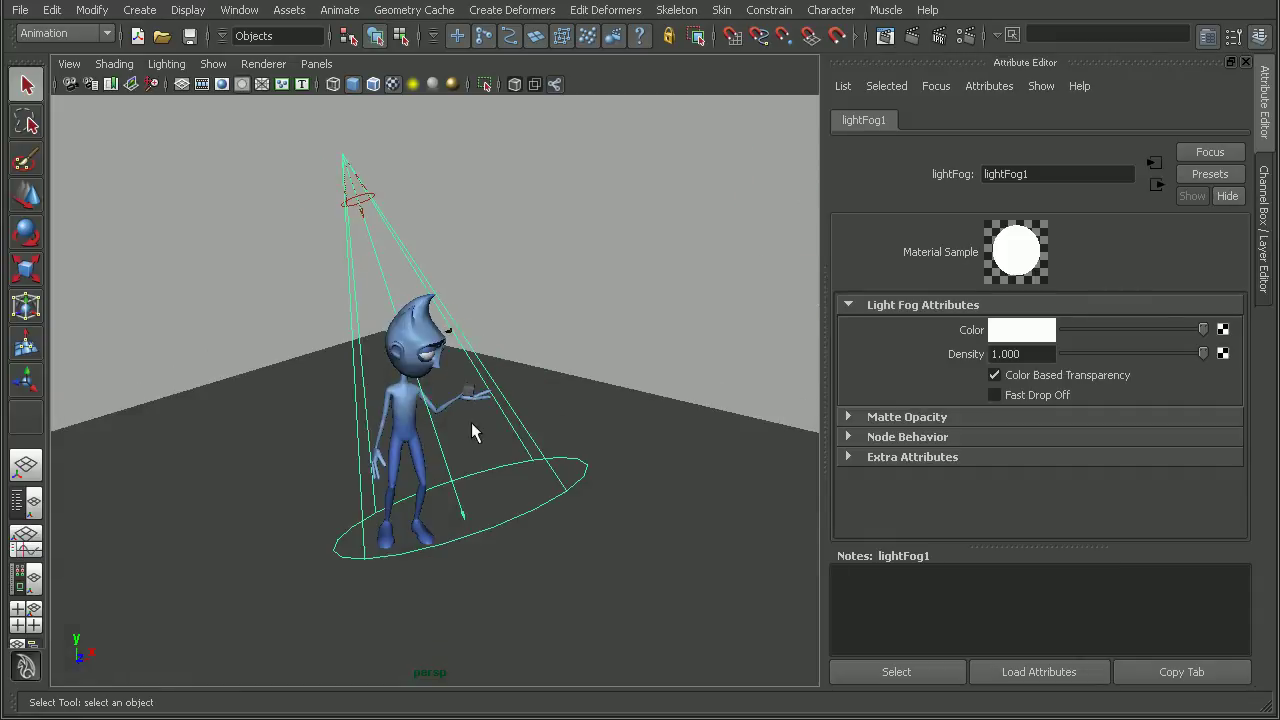
{"action": "left_click", "coordinate": [884, 38]}
{"action": "left_click", "coordinate": [482, 109]}
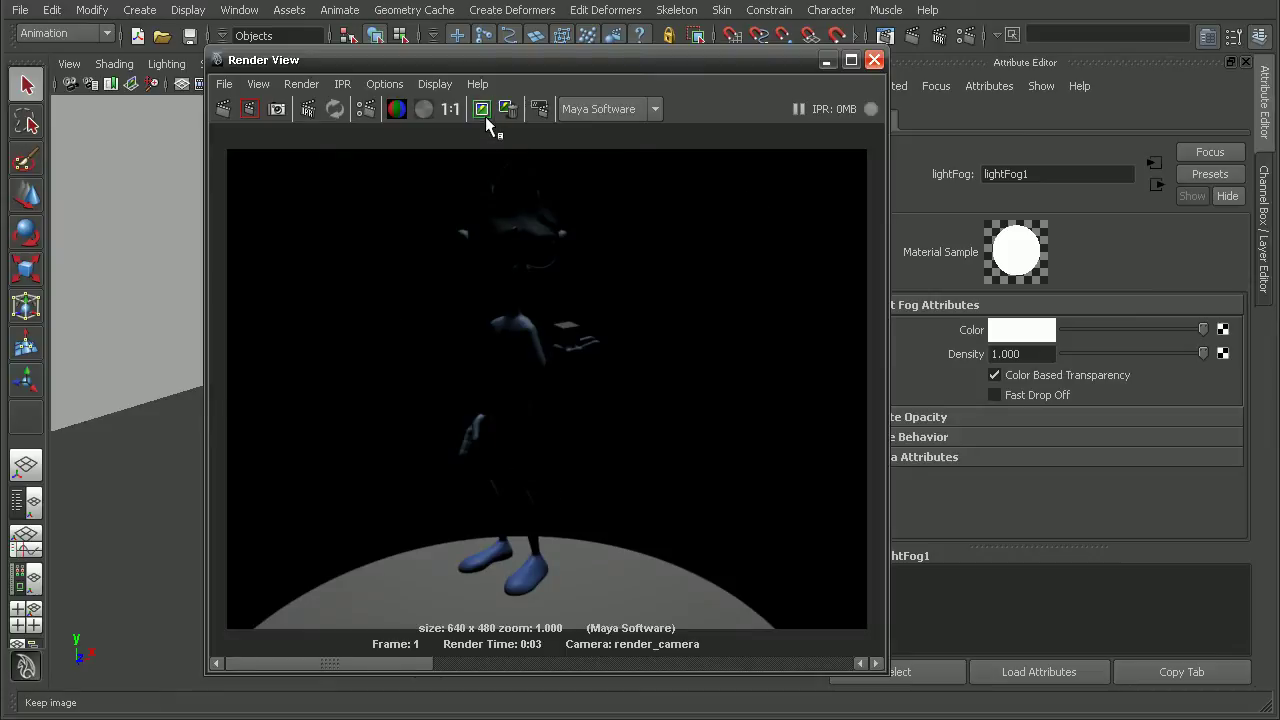
{"action": "left_click", "coordinate": [223, 110]}
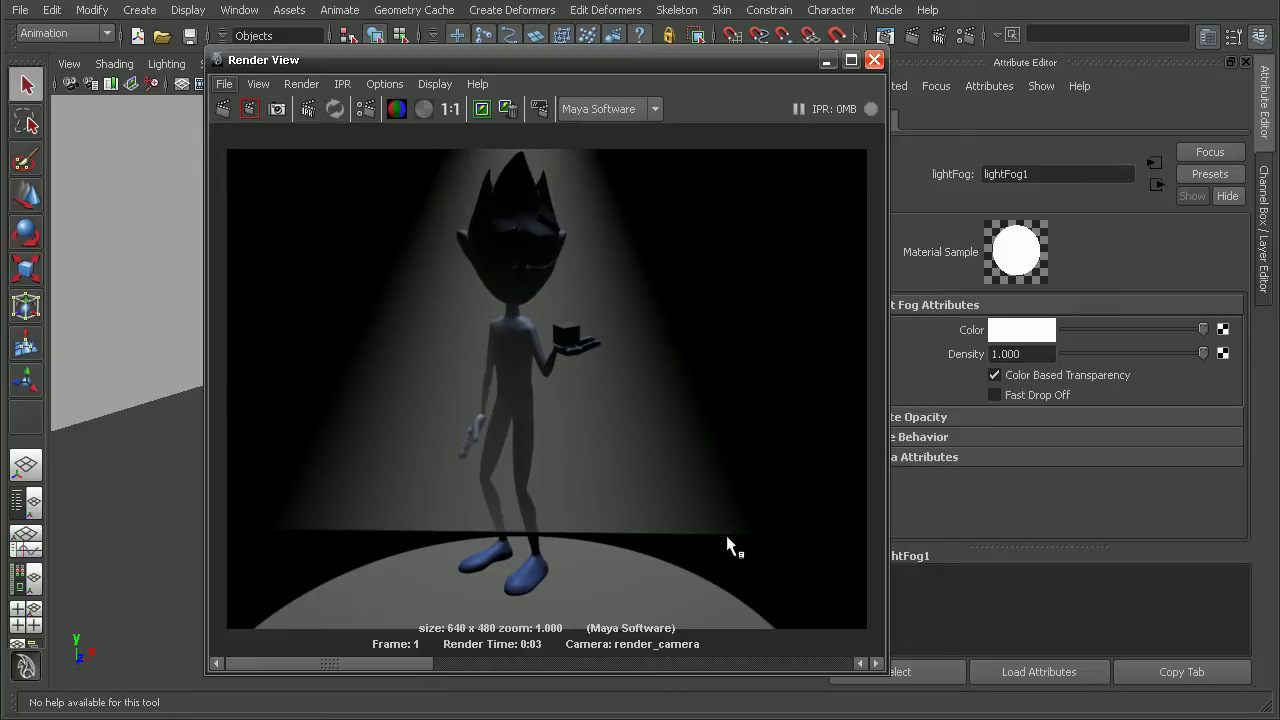
{"action": "left_click", "coordinate": [874, 60]}
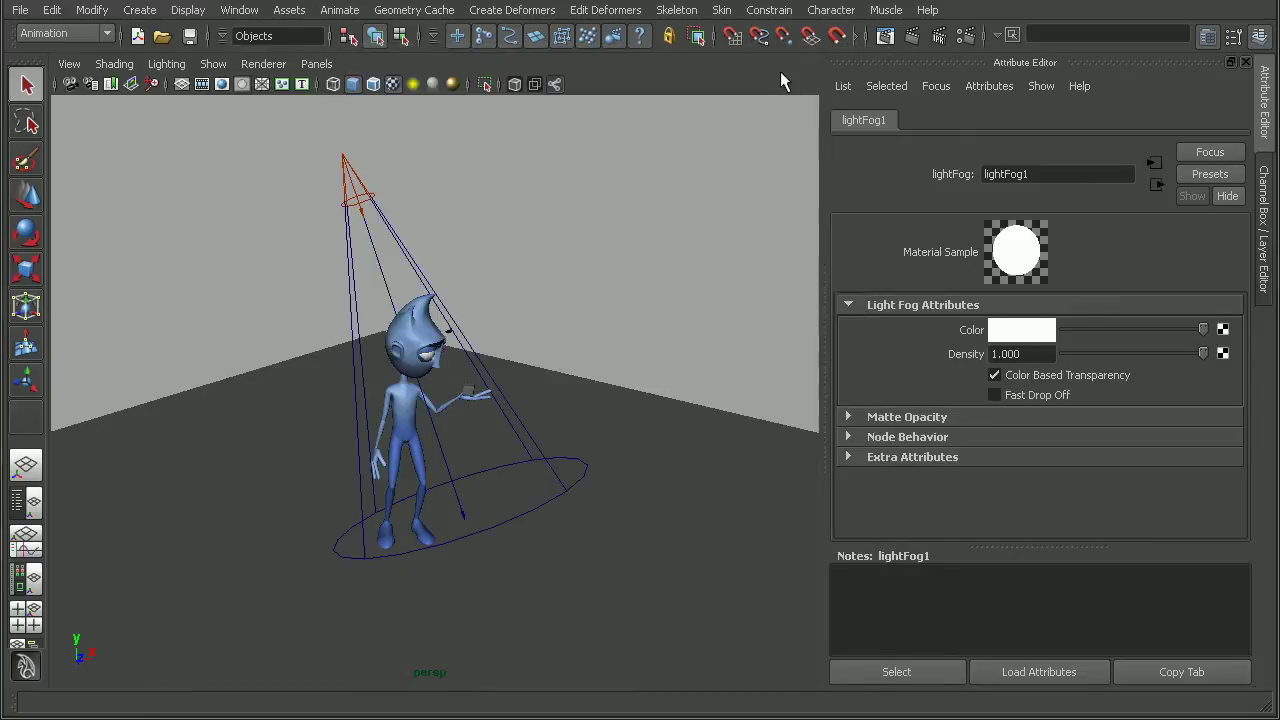
Step: Scale the spot light up uniformly so that its fog cone extends down through the floor
{"action": "left_click_drag", "start_coordinate": [506, 337], "coordinate": [515, 372], "text": "alt"}
{"action": "left_click", "coordinate": [515, 372]}
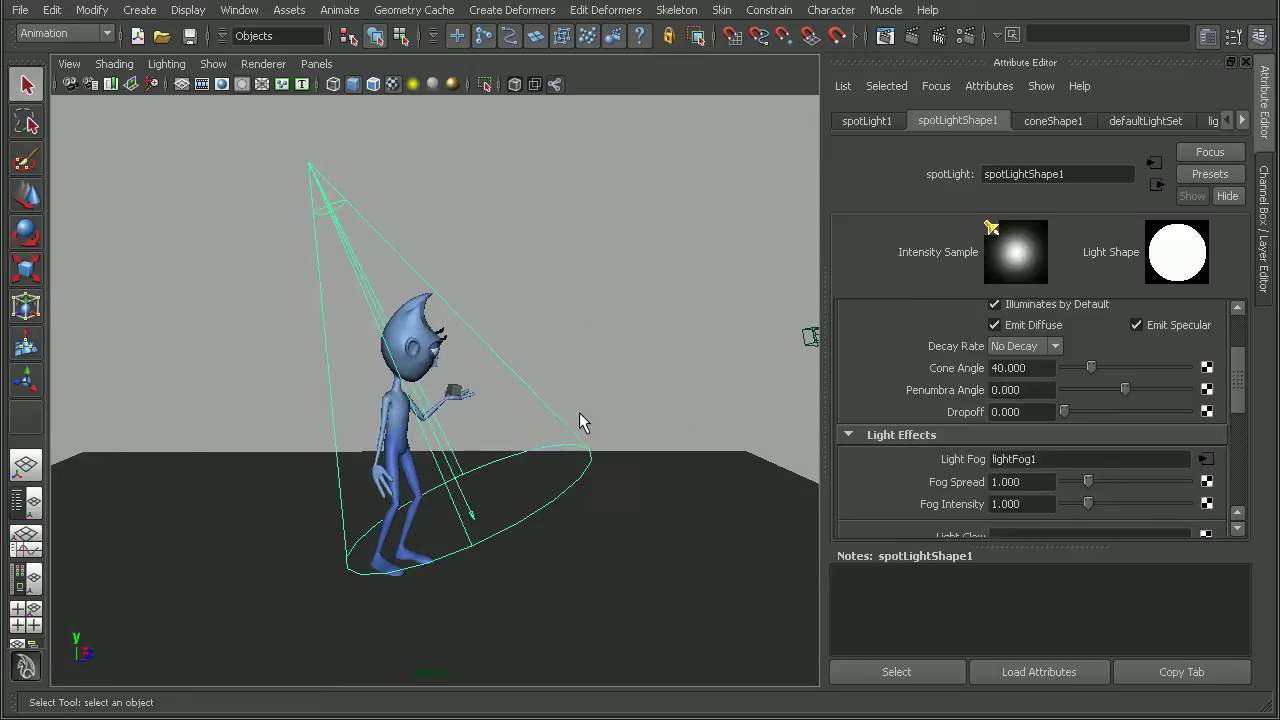
{"action": "left_click_drag", "start_coordinate": [579, 412], "coordinate": [552, 394], "text": "alt"}
{"action": "left_click_drag", "start_coordinate": [475, 344], "coordinate": [421, 348], "text": "alt"}
{"action": "middle_click_drag", "start_coordinate": [498, 509], "coordinate": [494, 453], "text": "alt"}
{"action": "left_click_drag", "start_coordinate": [510, 449], "coordinate": [617, 521], "text": "alt"}
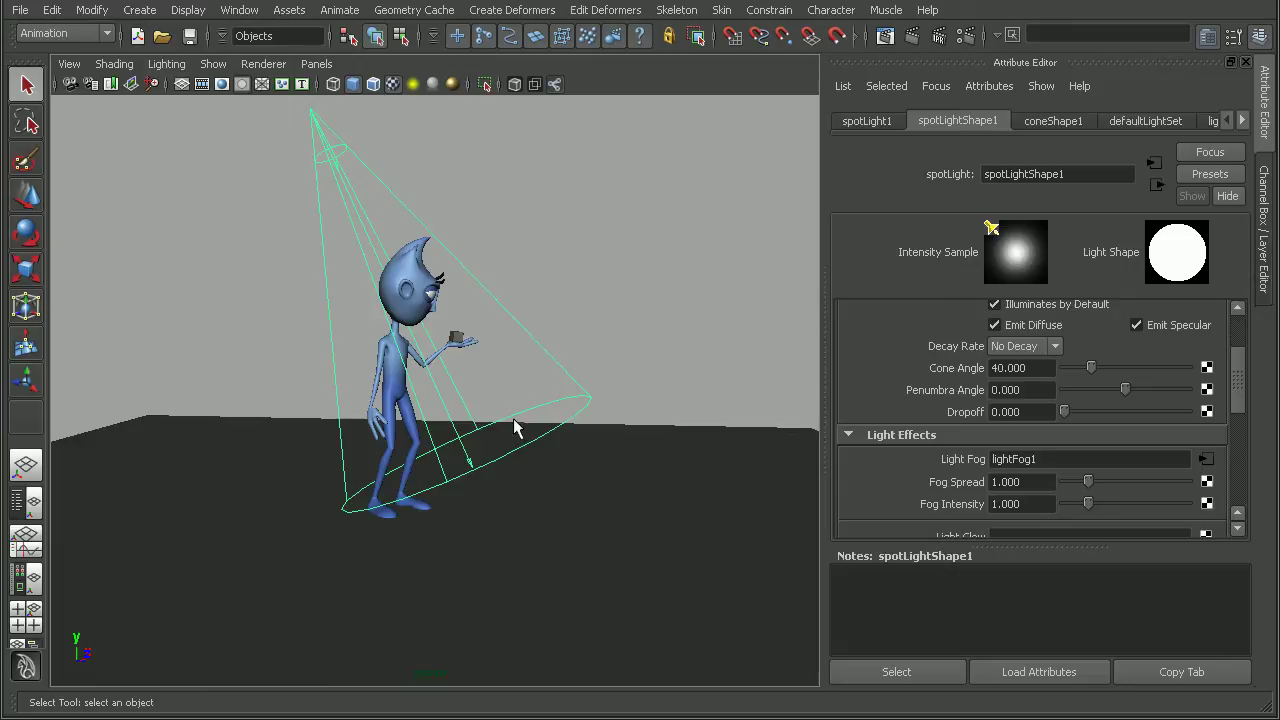
{"action": "left_click_drag", "start_coordinate": [513, 418], "coordinate": [571, 357], "text": "alt"}
{"action": "left_click_drag", "start_coordinate": [603, 466], "coordinate": [538, 397], "text": "alt"}
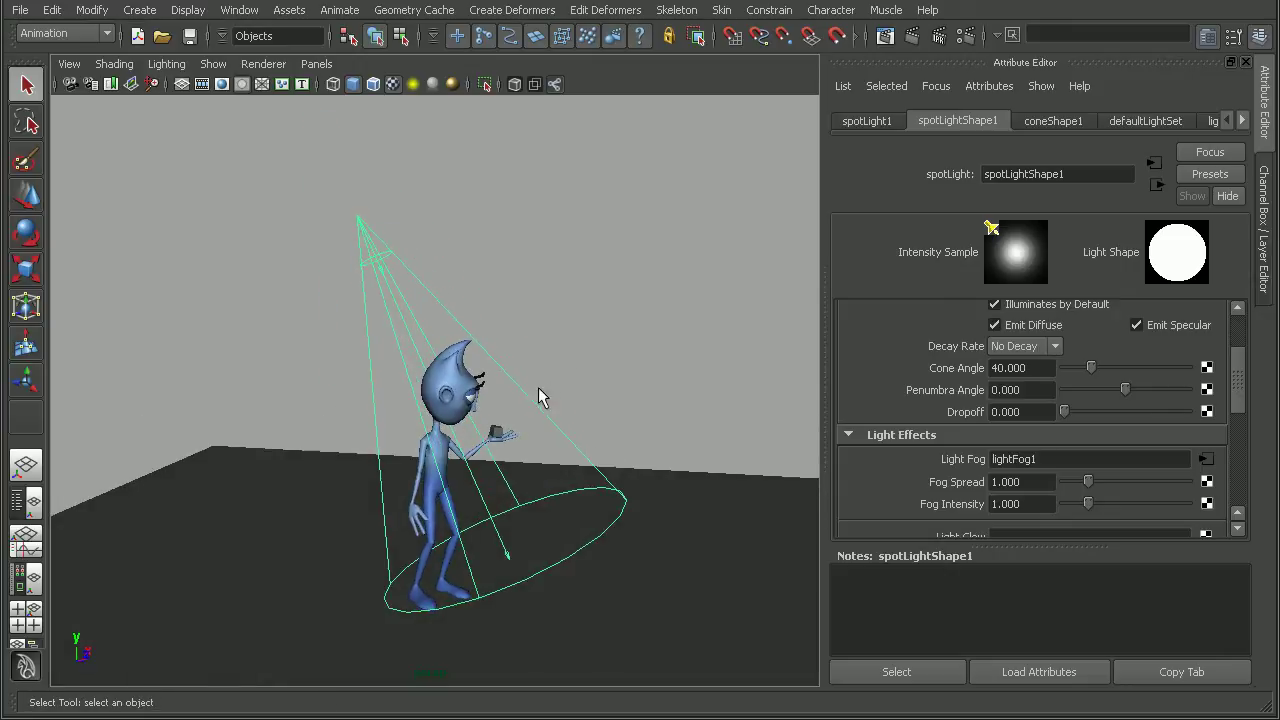
{"action": "key", "text": "r"}
{"action": "middle_click_drag", "start_coordinate": [457, 271], "coordinate": [455, 295], "text": "alt"}
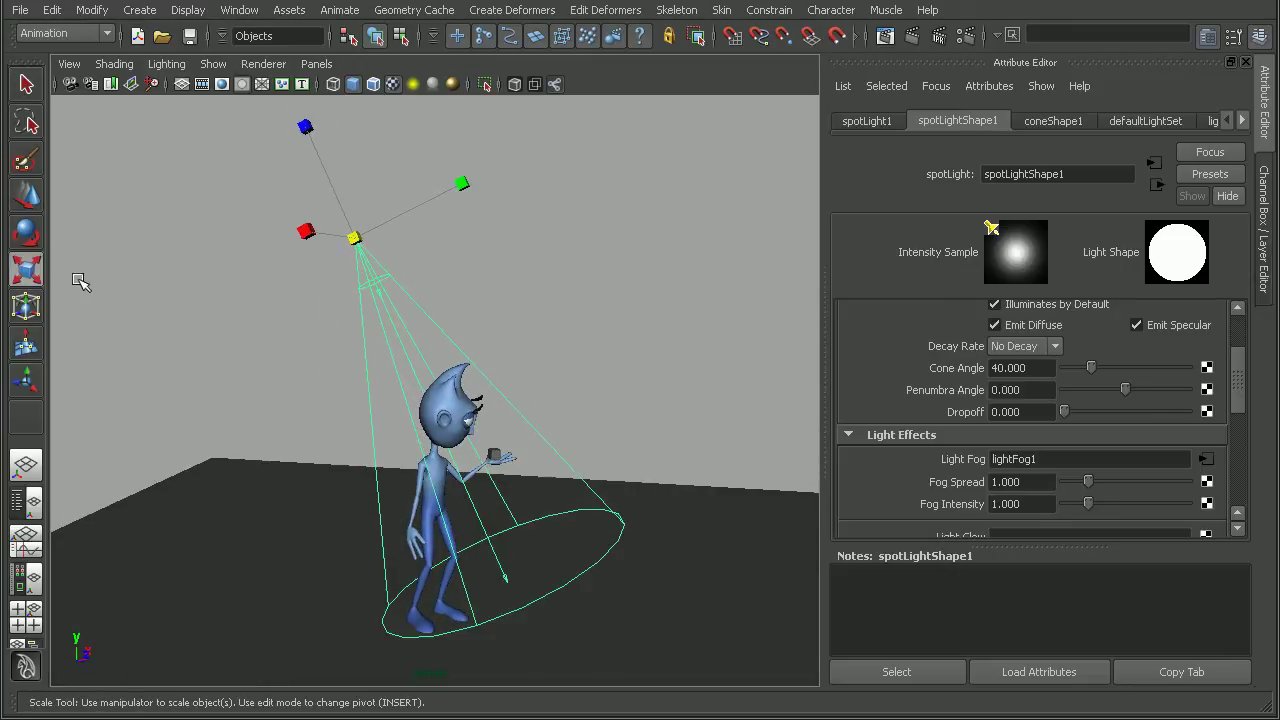
{"action": "left_click_drag", "start_coordinate": [357, 238], "coordinate": [491, 283]}
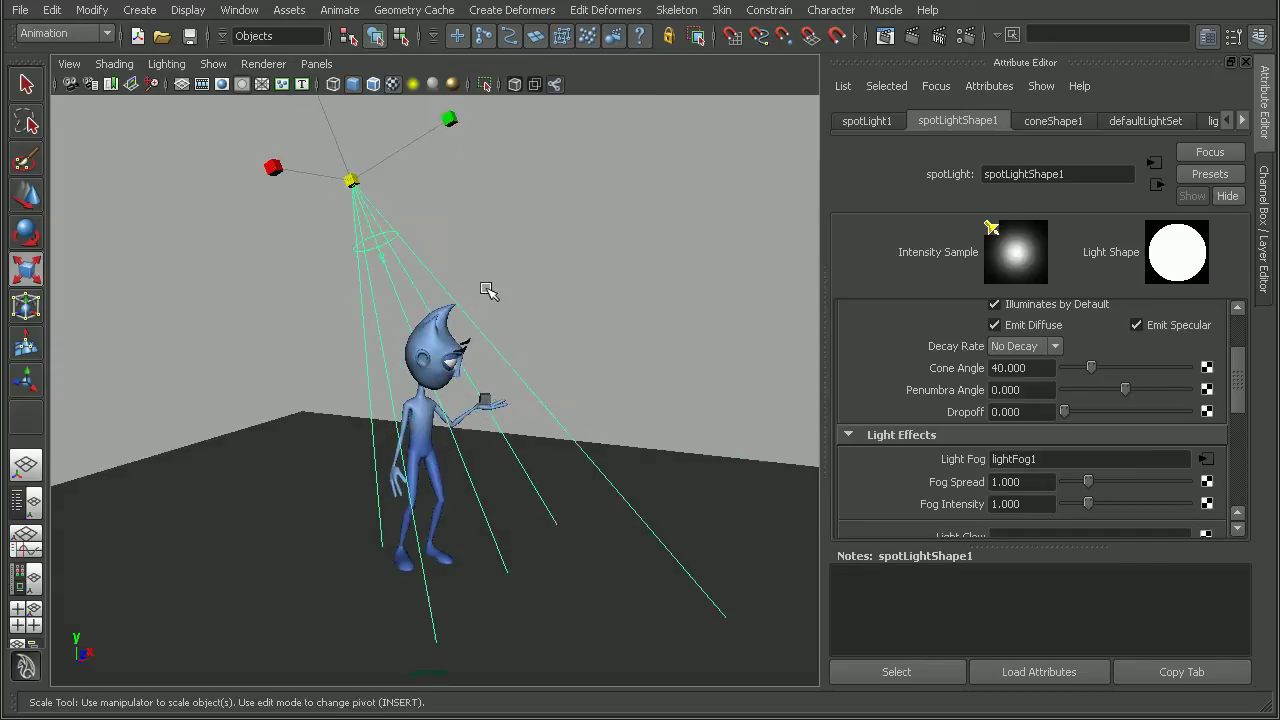
Step: Render the scene with the enlarged fog cone and compare it with the previously kept render
{"action": "left_click_drag", "start_coordinate": [647, 614], "coordinate": [598, 490], "text": "alt"}
{"action": "left_click", "coordinate": [886, 38]}
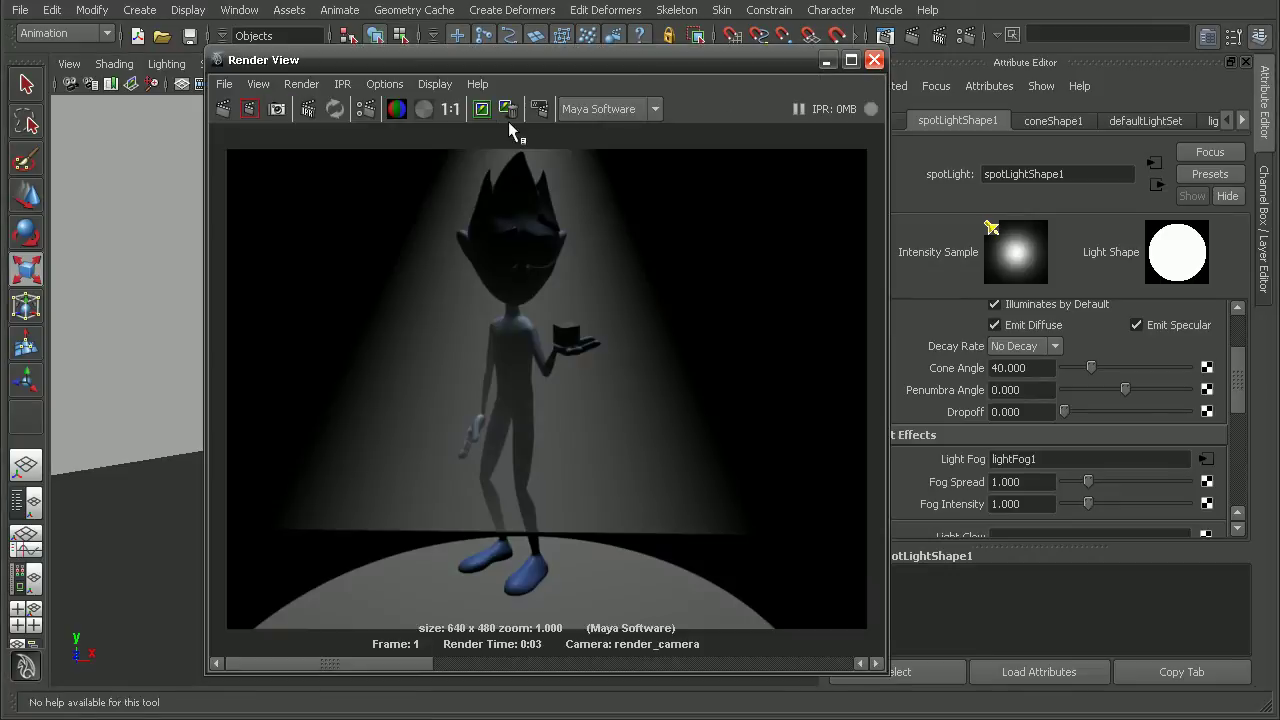
{"action": "left_click", "coordinate": [223, 110]}
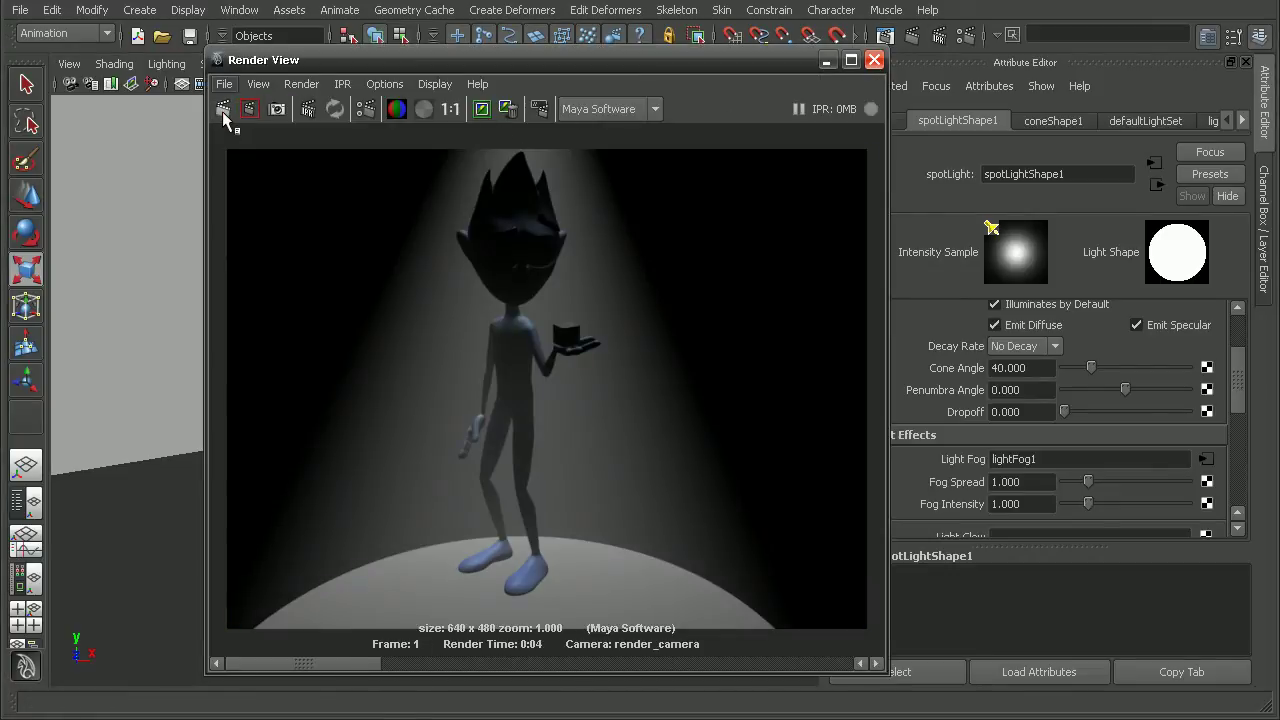
{"action": "left_click", "coordinate": [411, 663]}
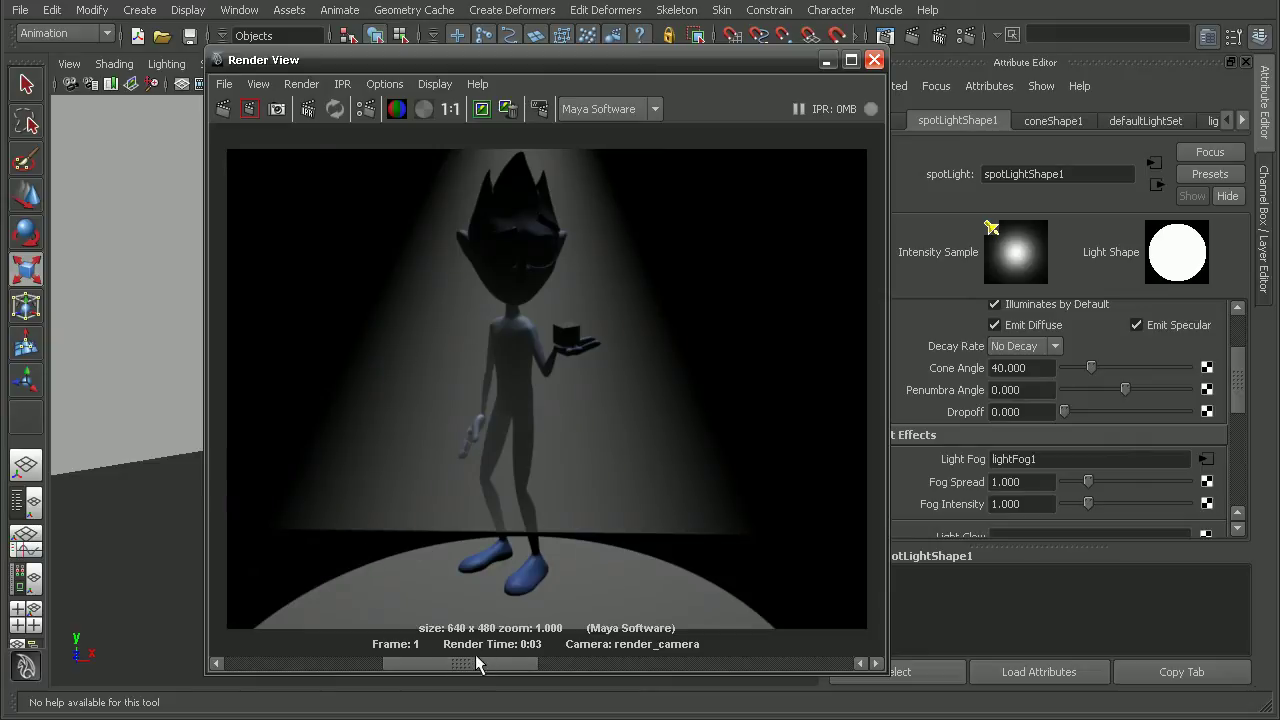
{"action": "left_click", "coordinate": [379, 661]}
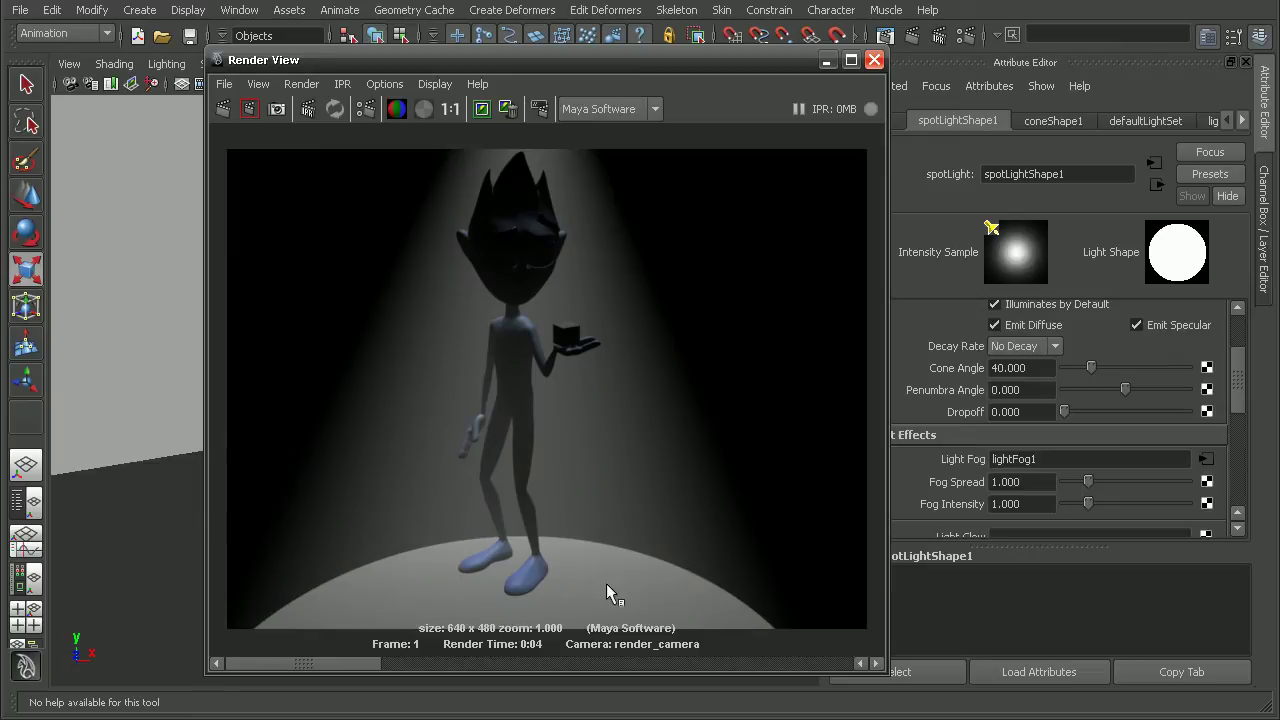
Step: Set the spot light's Fog Spread to 2 and re-render the scene, keeping the previous image for comparison
{"action": "key", "text": "alt"}
{"action": "left_click_drag", "start_coordinate": [603, 62], "coordinate": [517, 64]}
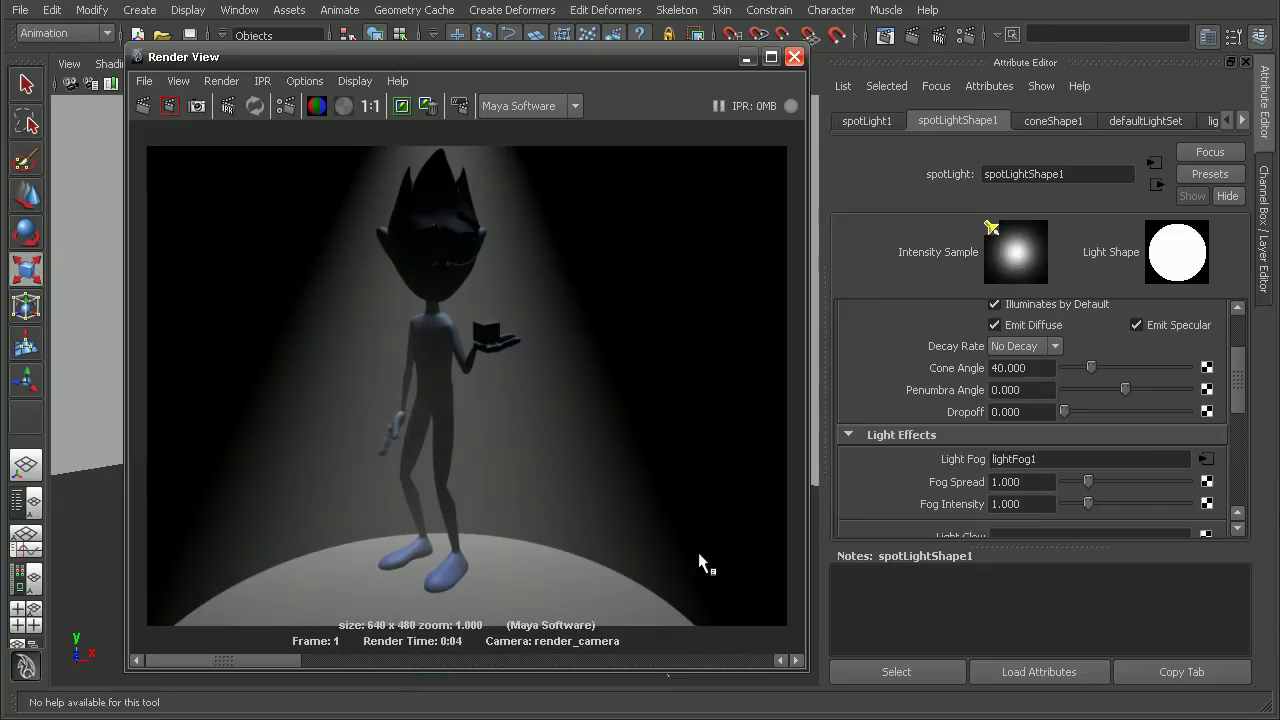
{"action": "left_click_drag", "start_coordinate": [1238, 386], "coordinate": [1241, 406]}
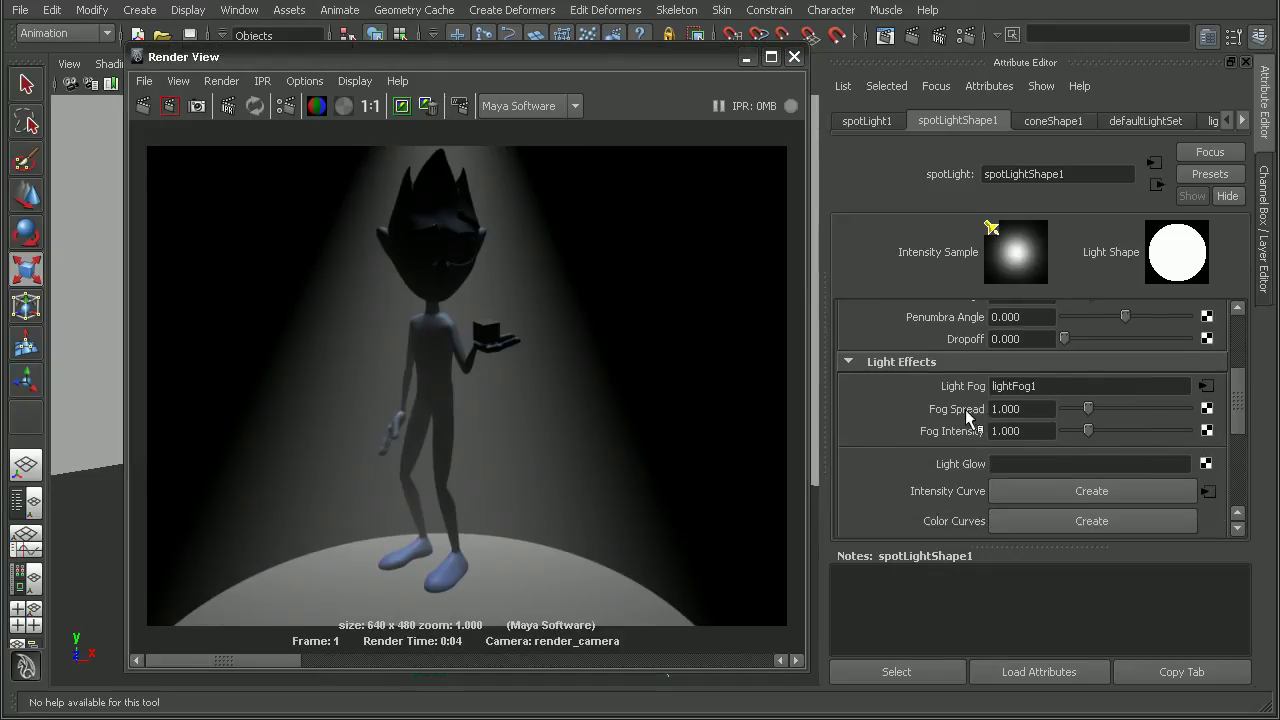
{"action": "left_click_drag", "start_coordinate": [1041, 409], "coordinate": [989, 409]}
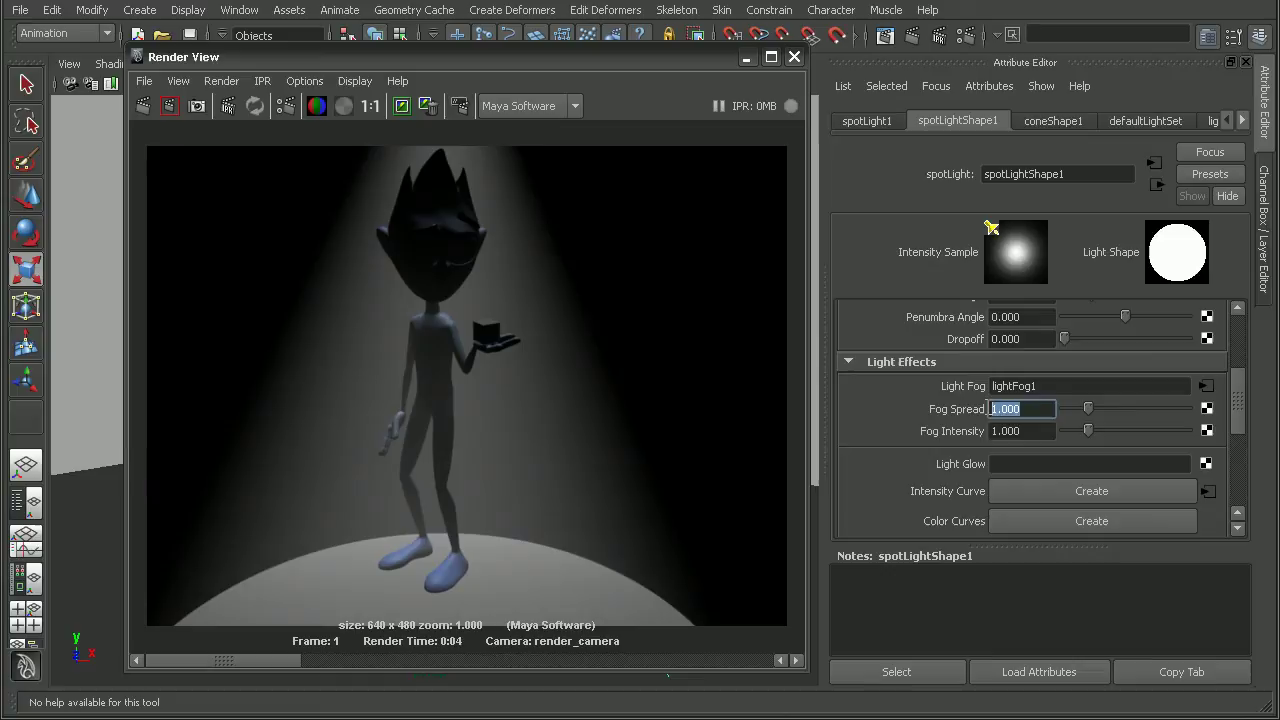
{"action": "type", "text": "2"}
{"action": "key", "text": "Return"}
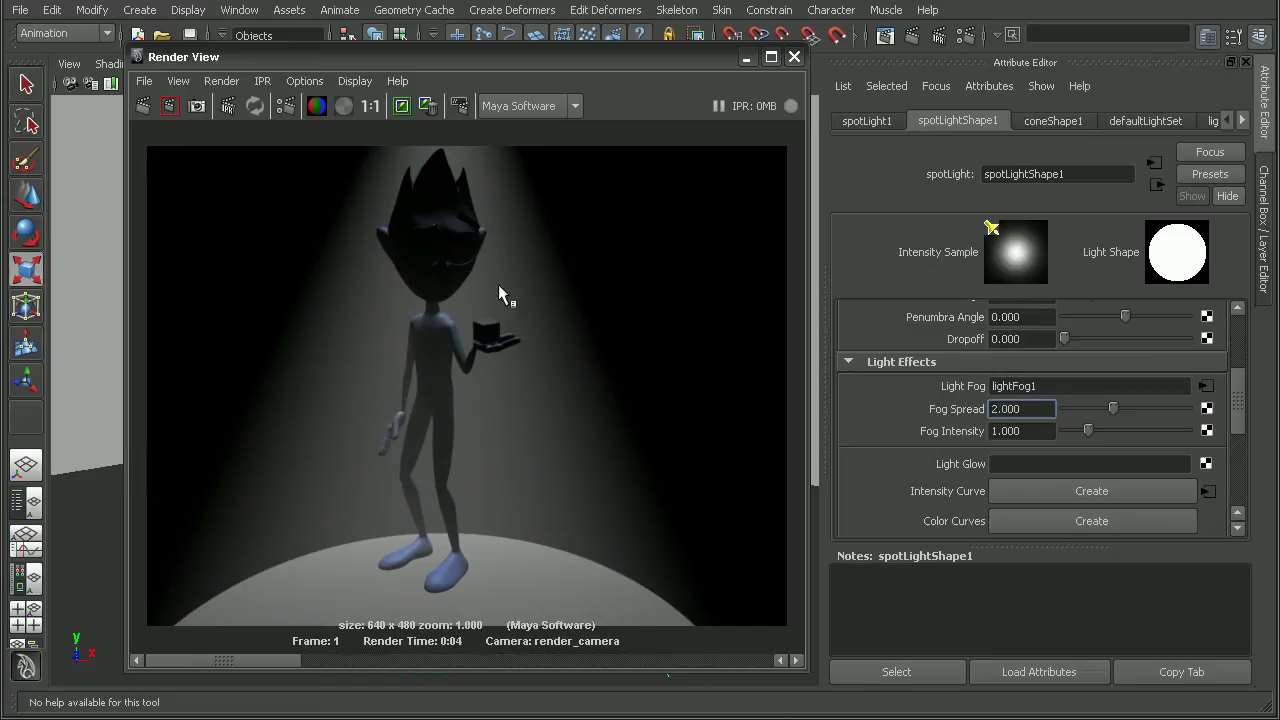
{"action": "left_click", "coordinate": [400, 106]}
{"action": "left_click", "coordinate": [145, 106]}
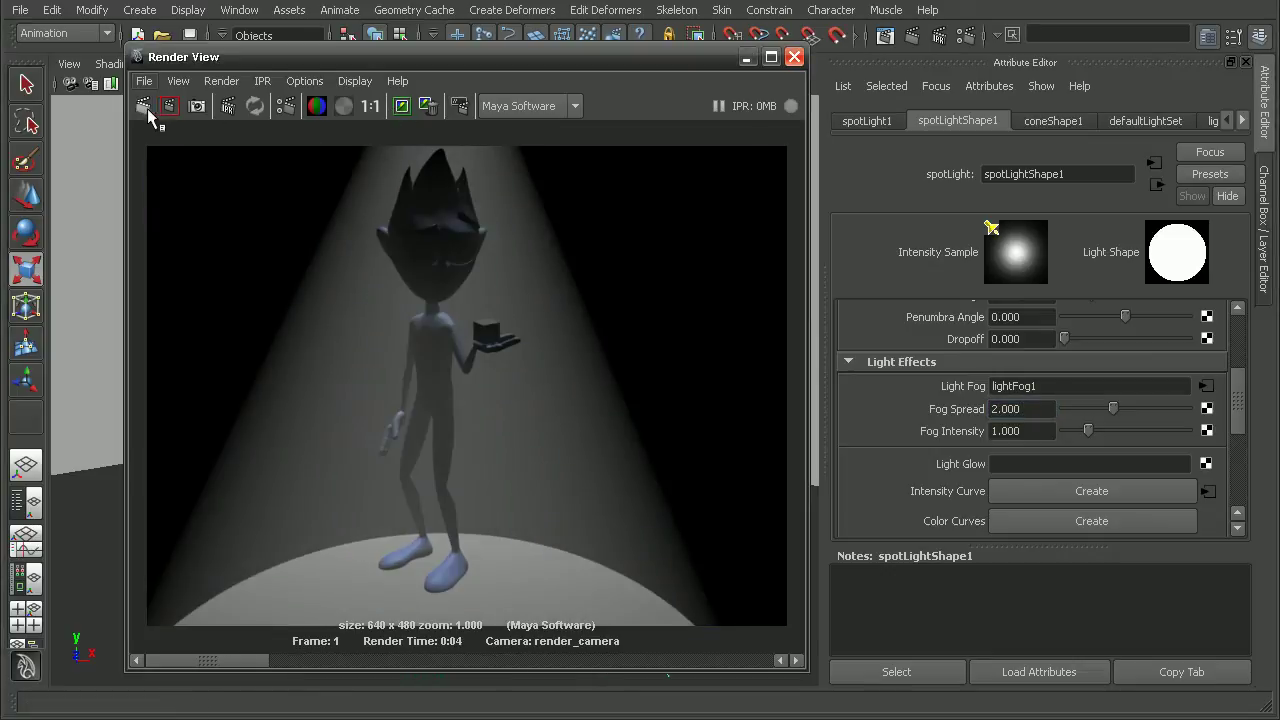
Step: Compare the wider-spread render with the kept image, and set the Fog Spread back to 1
{"action": "mouse_move", "coordinate": [223, 658]}
{"action": "left_mouse_down"}
{"action": "mouse_move", "coordinate": [340, 660]}
{"action": "mouse_move", "coordinate": [209, 660]}
{"action": "left_mouse_up"}
{"action": "mouse_move", "coordinate": [245, 661]}
{"action": "left_mouse_down"}
{"action": "mouse_move", "coordinate": [371, 661]}
{"action": "mouse_move", "coordinate": [235, 661]}
{"action": "left_mouse_up"}
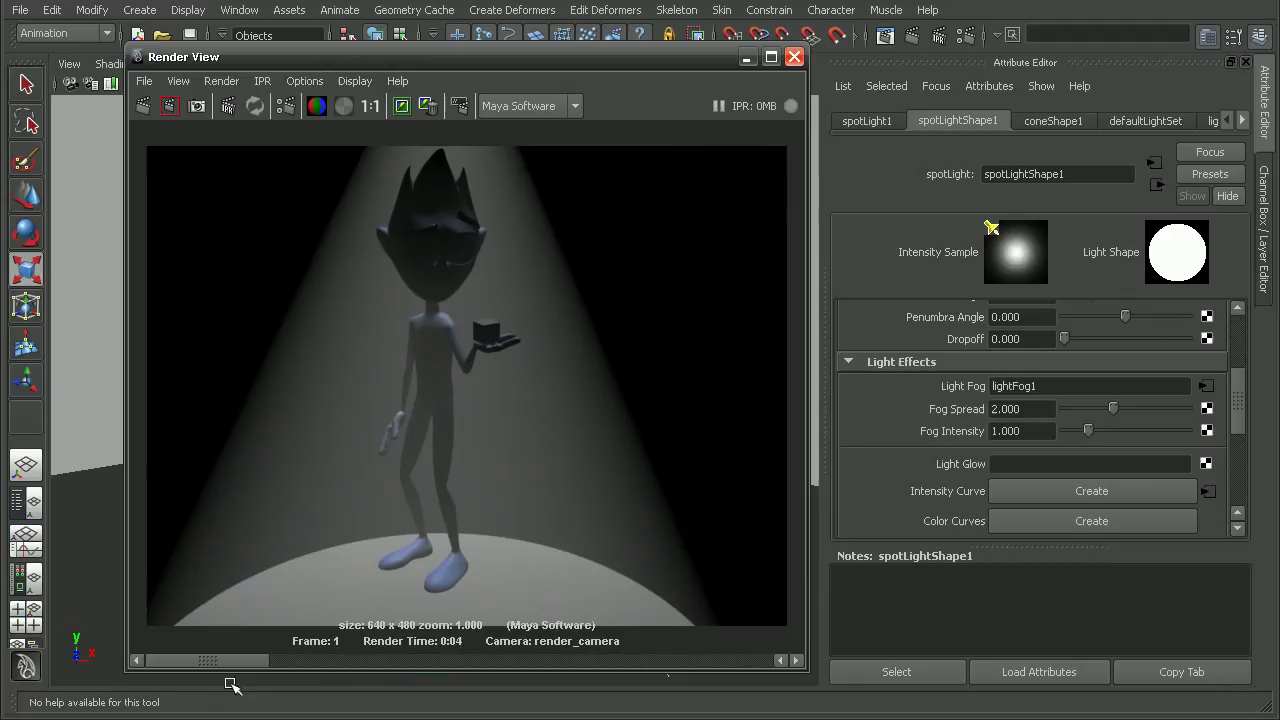
{"action": "left_click_drag", "start_coordinate": [261, 663], "coordinate": [308, 658]}
{"action": "left_click", "coordinate": [1022, 409]}
{"action": "type", "text": "1"}
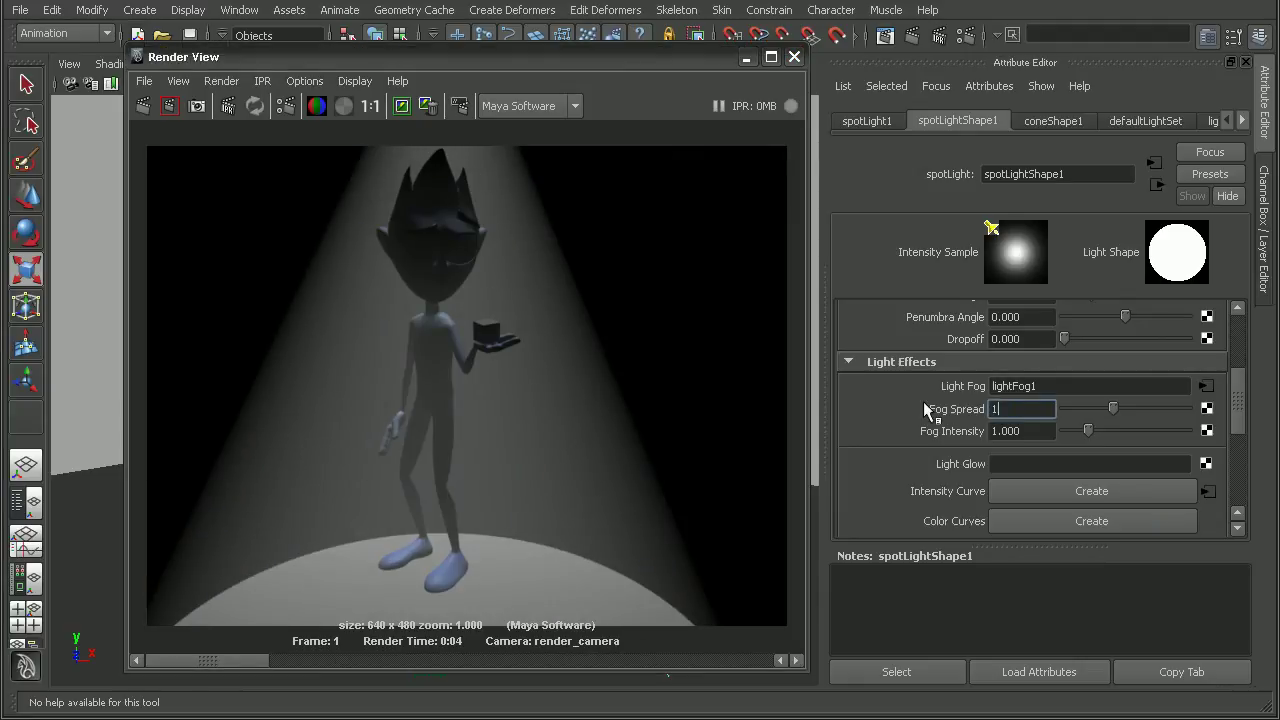
{"action": "key", "text": "Return"}
Step: Set the spot light's Fog Intensity to 2, and render the scene to compare it with the kept images
{"action": "left_click", "coordinate": [1044, 430]}
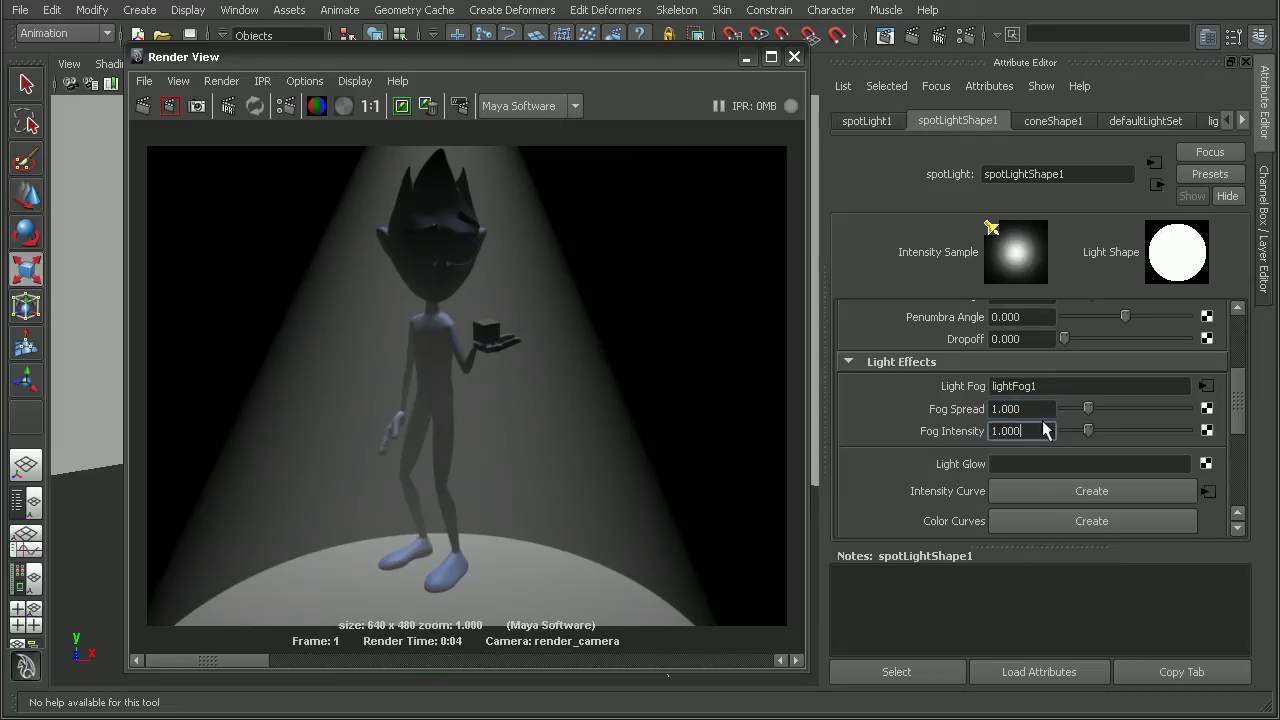
{"action": "left_click_drag", "start_coordinate": [241, 661], "coordinate": [284, 660]}
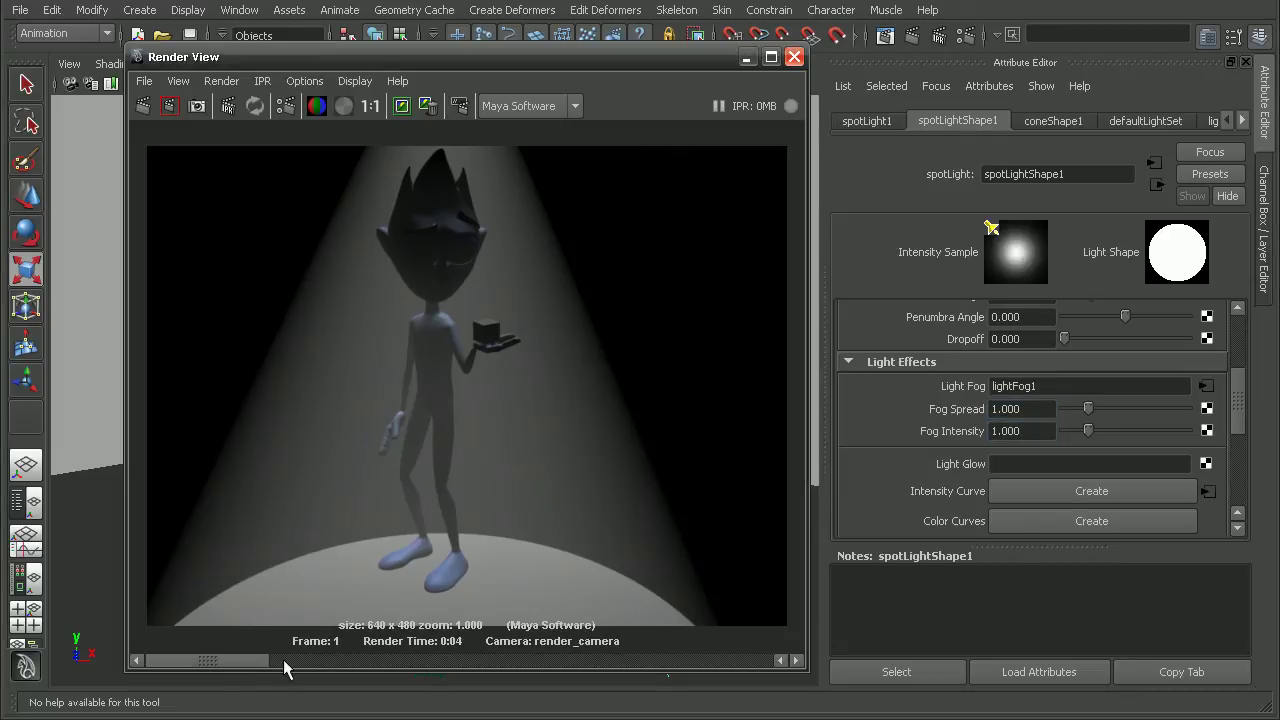
{"action": "left_click", "coordinate": [338, 661]}
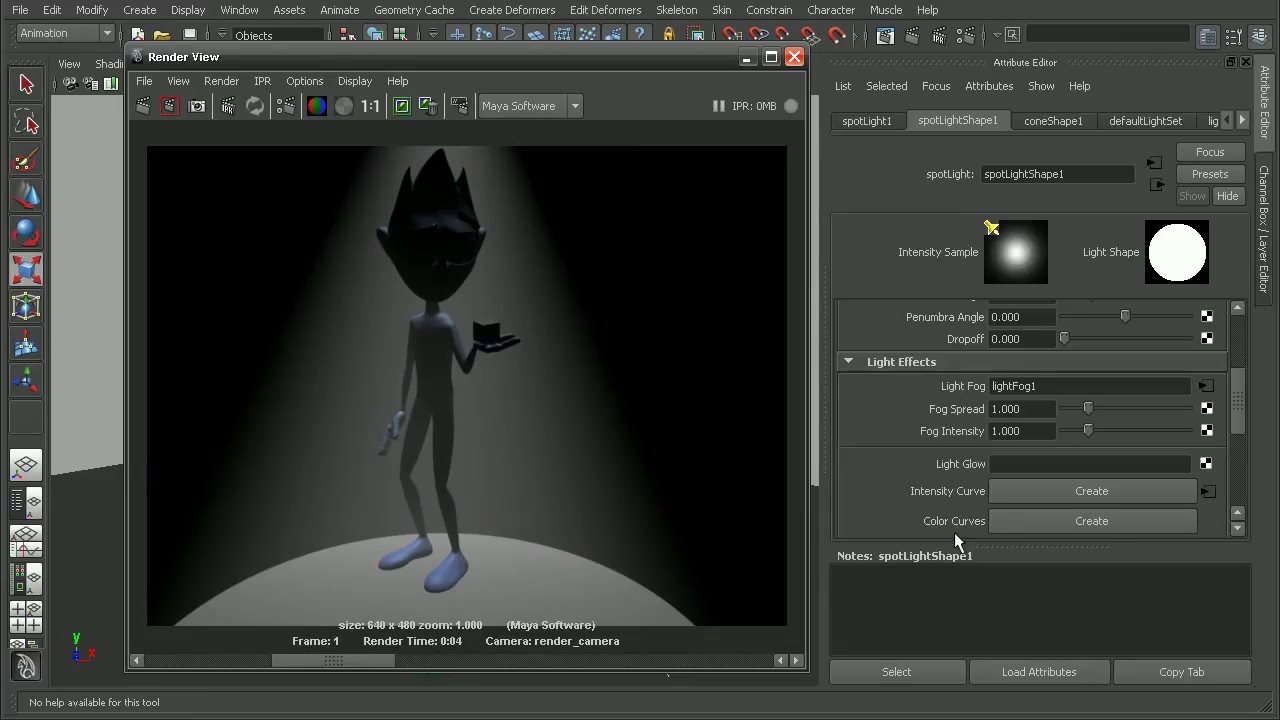
{"action": "left_click", "coordinate": [1046, 431]}
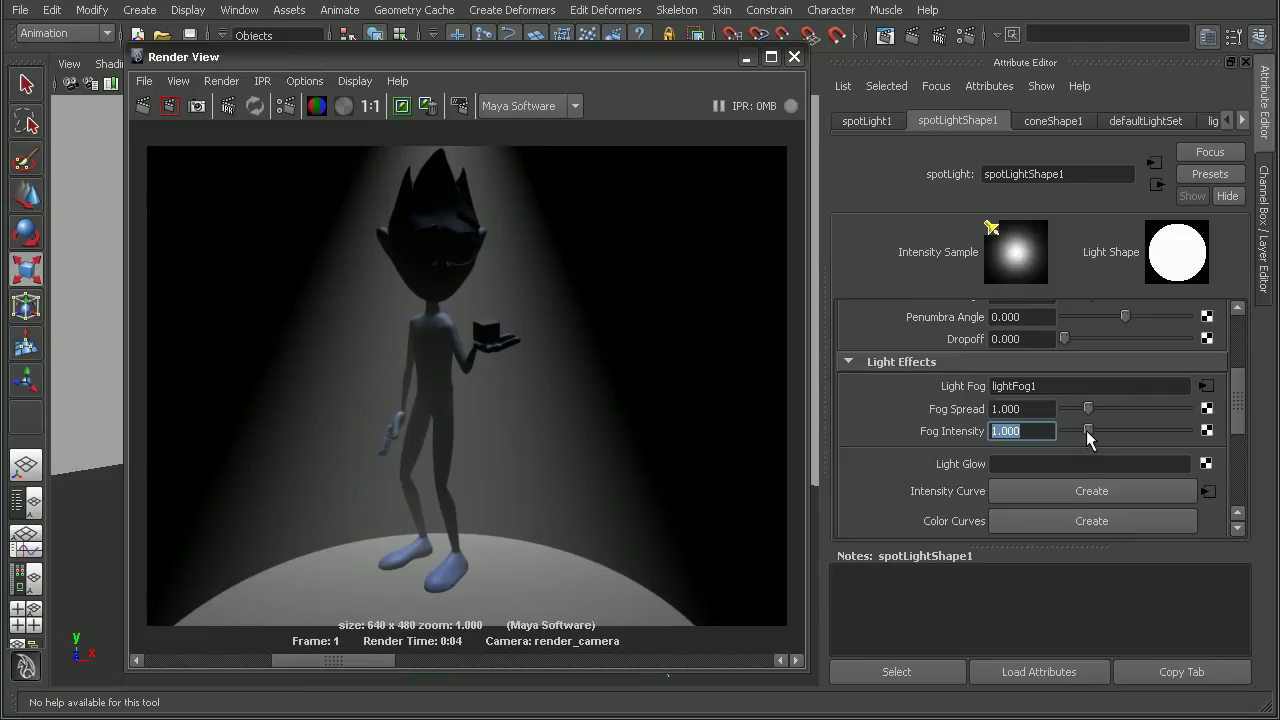
{"action": "type", "text": "2"}
{"action": "key", "text": "Return"}
{"action": "left_click", "coordinate": [169, 105]}
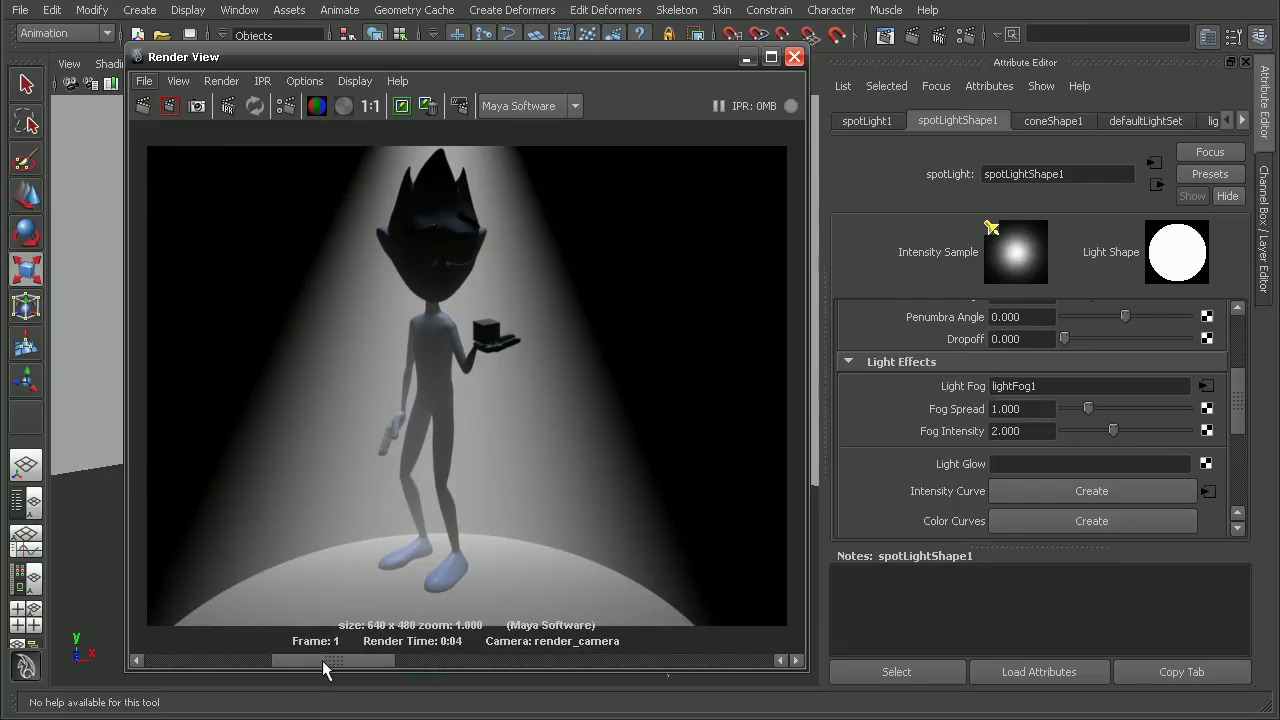
{"action": "left_click_drag", "start_coordinate": [329, 662], "coordinate": [202, 662]}
{"action": "left_click_drag", "start_coordinate": [338, 662], "coordinate": [207, 663]}
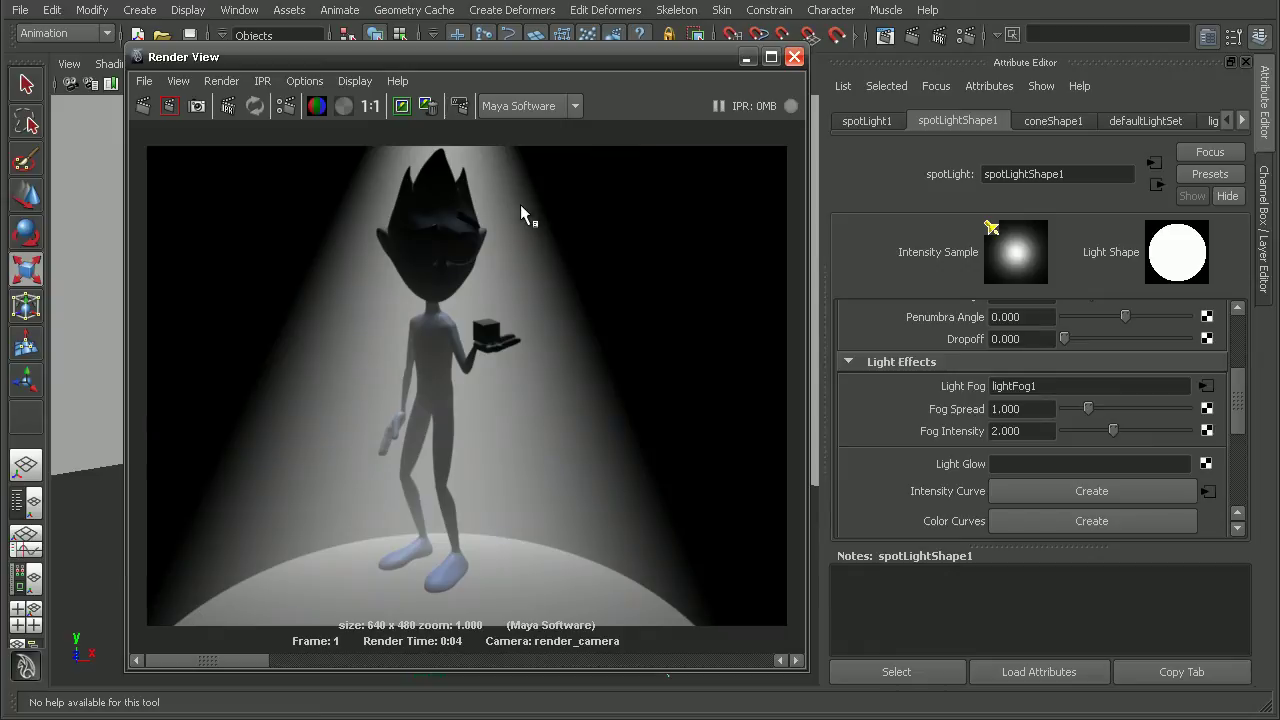
{"action": "left_click", "coordinate": [795, 57]}
Step: Create an ambient light and set its intensity to 0.4
{"action": "left_click", "coordinate": [140, 9]}
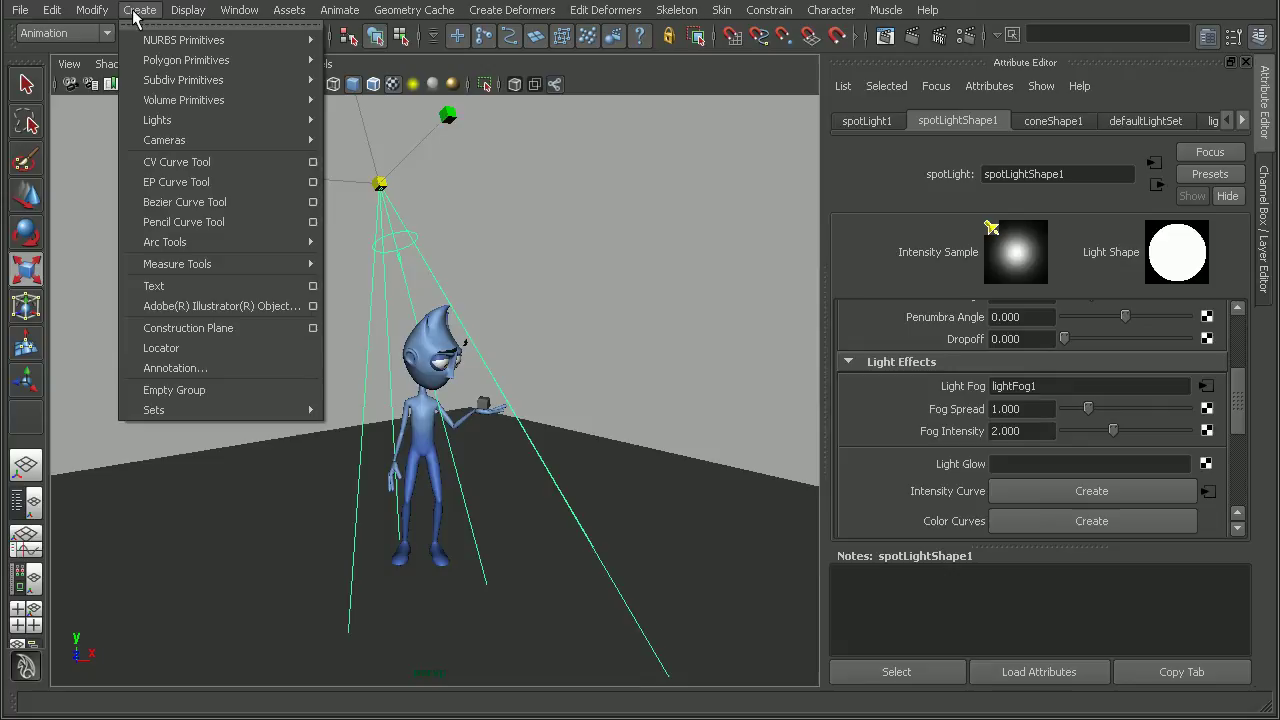
{"action": "mouse_move", "coordinate": [160, 121]}
{"action": "left_click", "coordinate": [357, 126]}
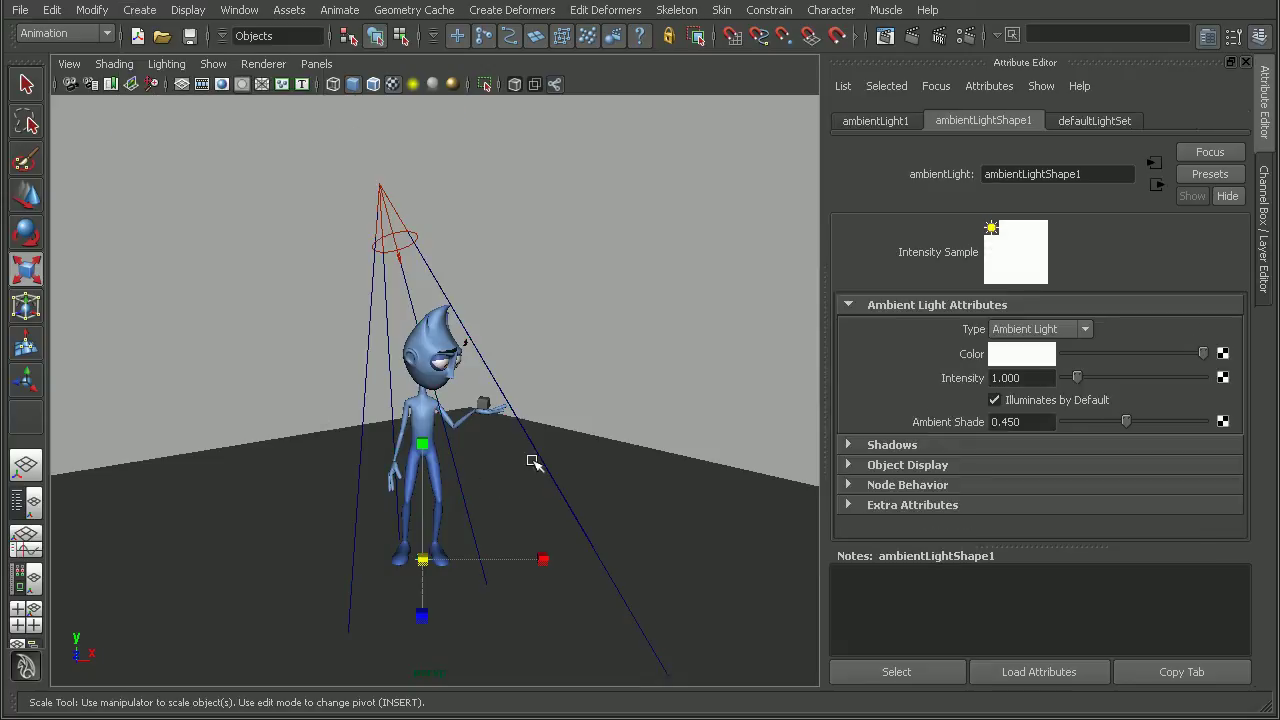
{"action": "left_click_drag", "start_coordinate": [1022, 378], "coordinate": [901, 380]}
{"action": "type", "text": "0.4"}
{"action": "key", "text": "Return"}
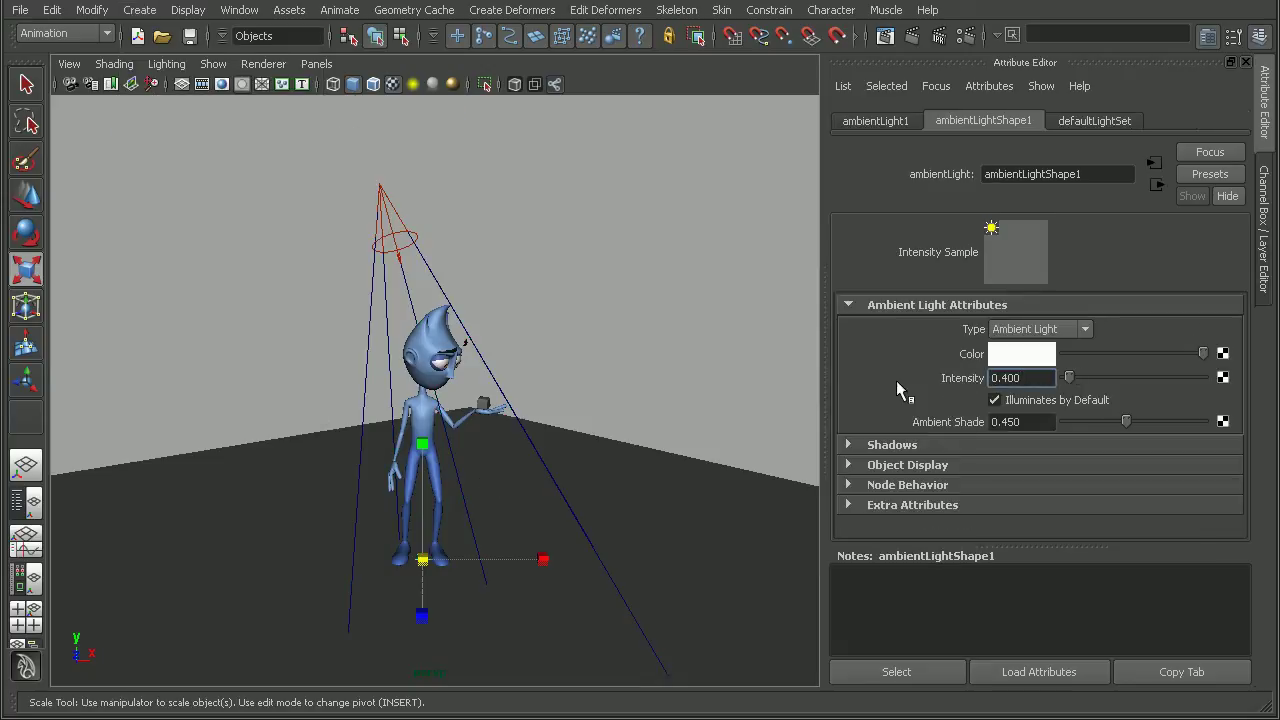
Step: Render the scene with the ambient light and compare it with the kept renders
{"action": "left_click", "coordinate": [904, 36]}
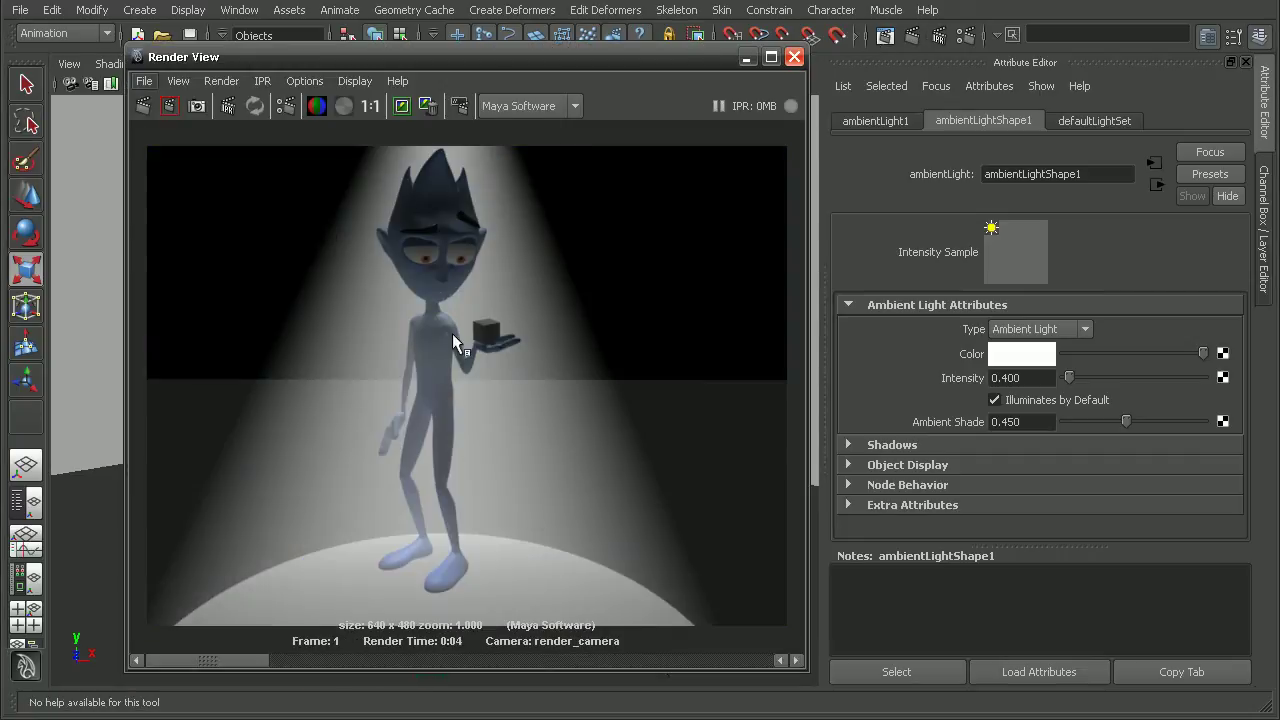
{"action": "mouse_move", "coordinate": [229, 664]}
{"action": "left_mouse_down"}
{"action": "mouse_move", "coordinate": [345, 657]}
{"action": "mouse_move", "coordinate": [225, 662]}
{"action": "left_mouse_up"}
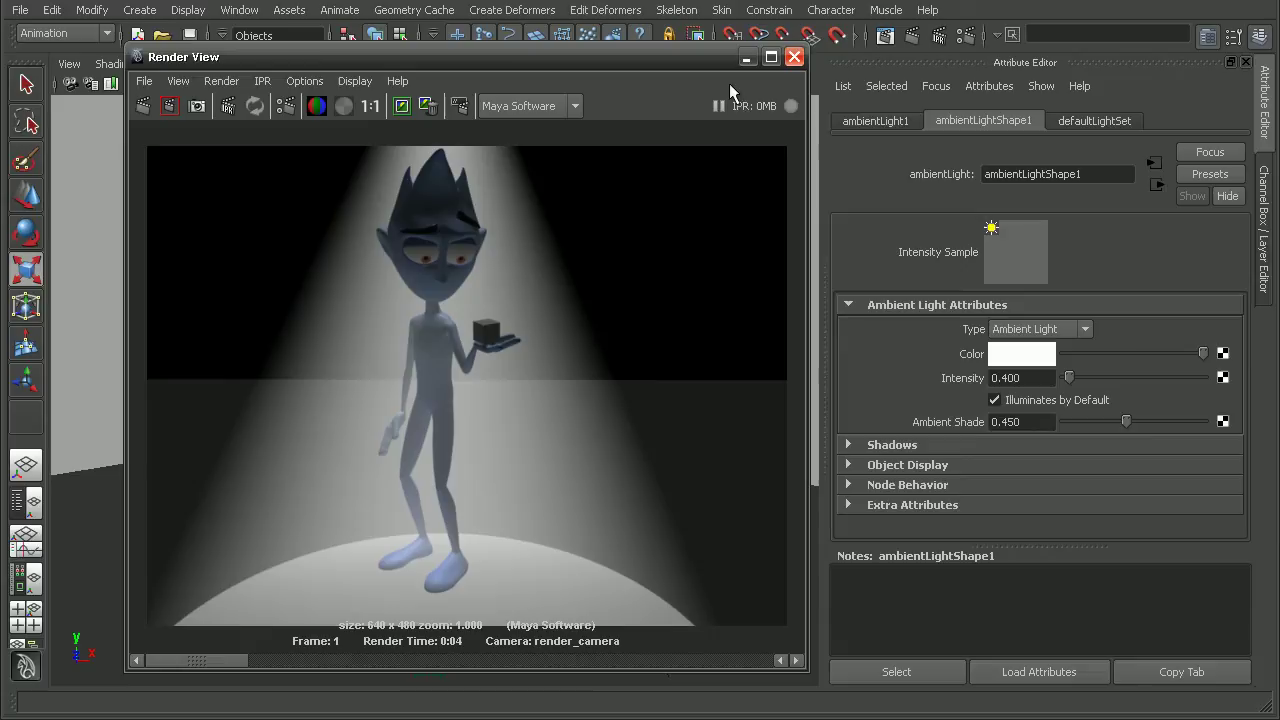
{"action": "left_click", "coordinate": [795, 57]}
Step: Enable Use Depth Map Shadows on the spot light and render the scene with shadows in the fog
{"action": "left_click", "coordinate": [403, 235]}
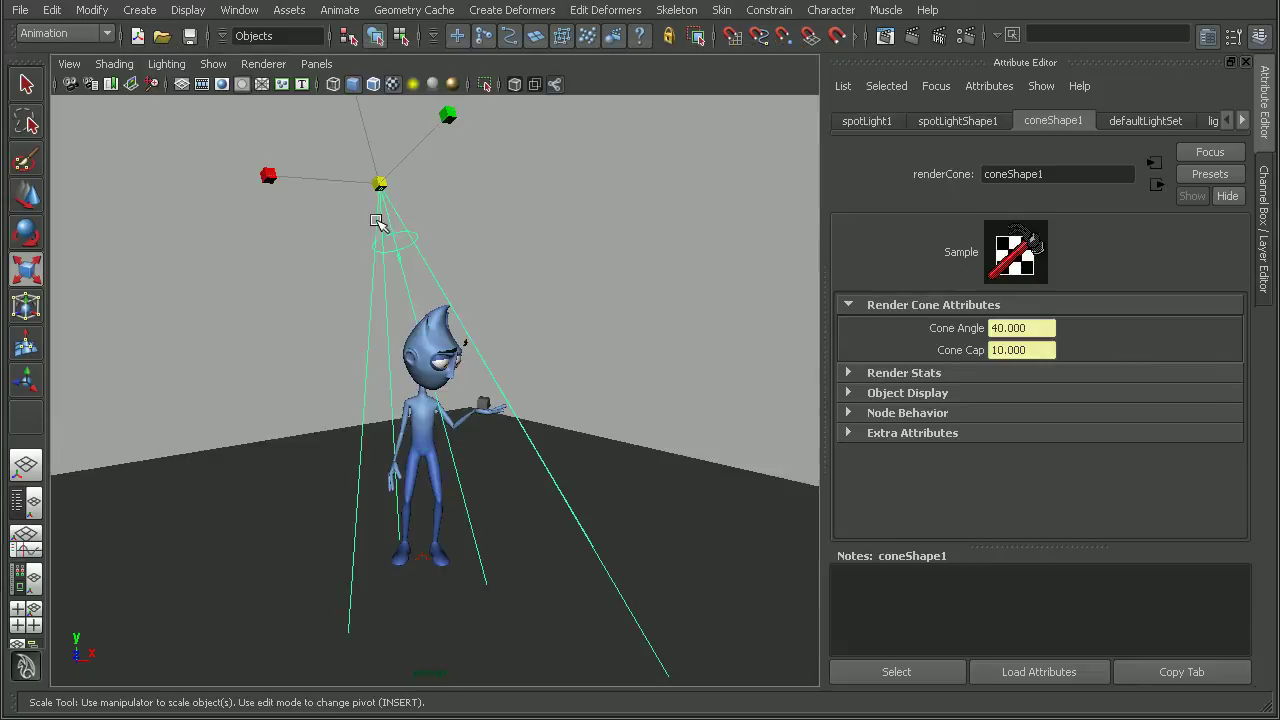
{"action": "left_click", "coordinate": [956, 121]}
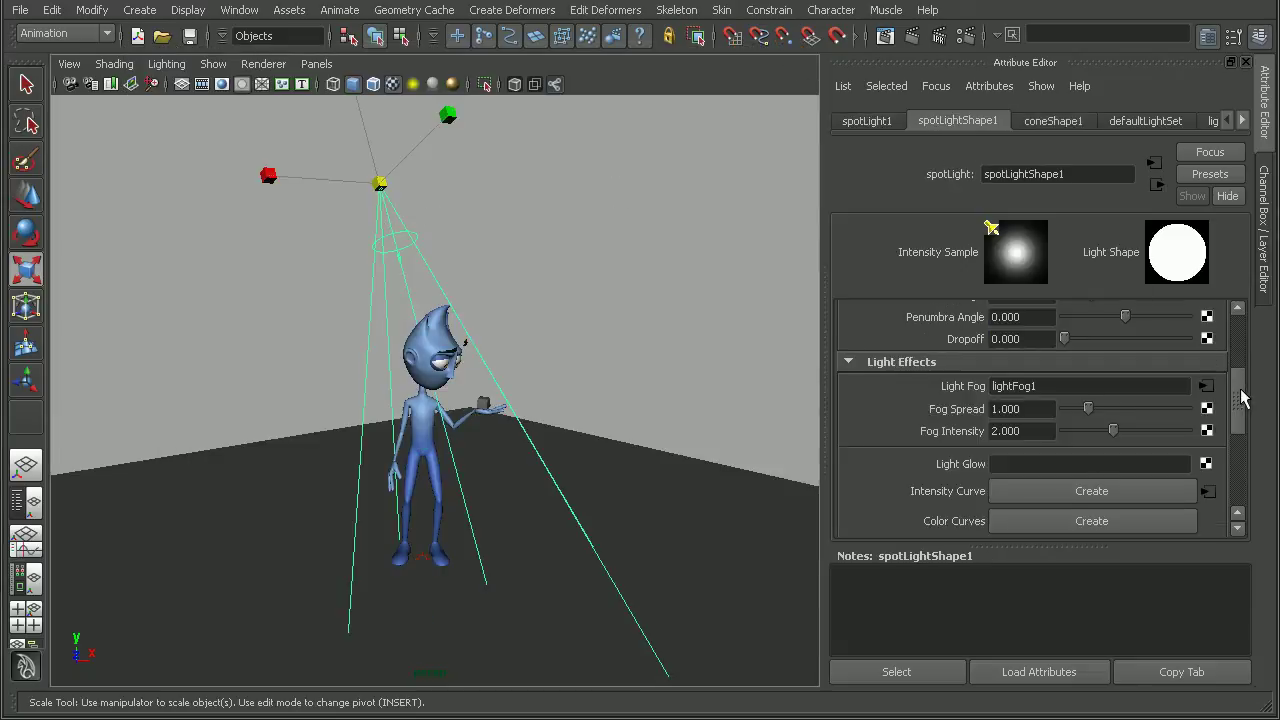
{"action": "left_click_drag", "start_coordinate": [1238, 385], "coordinate": [1238, 458]}
{"action": "left_click", "coordinate": [897, 449]}
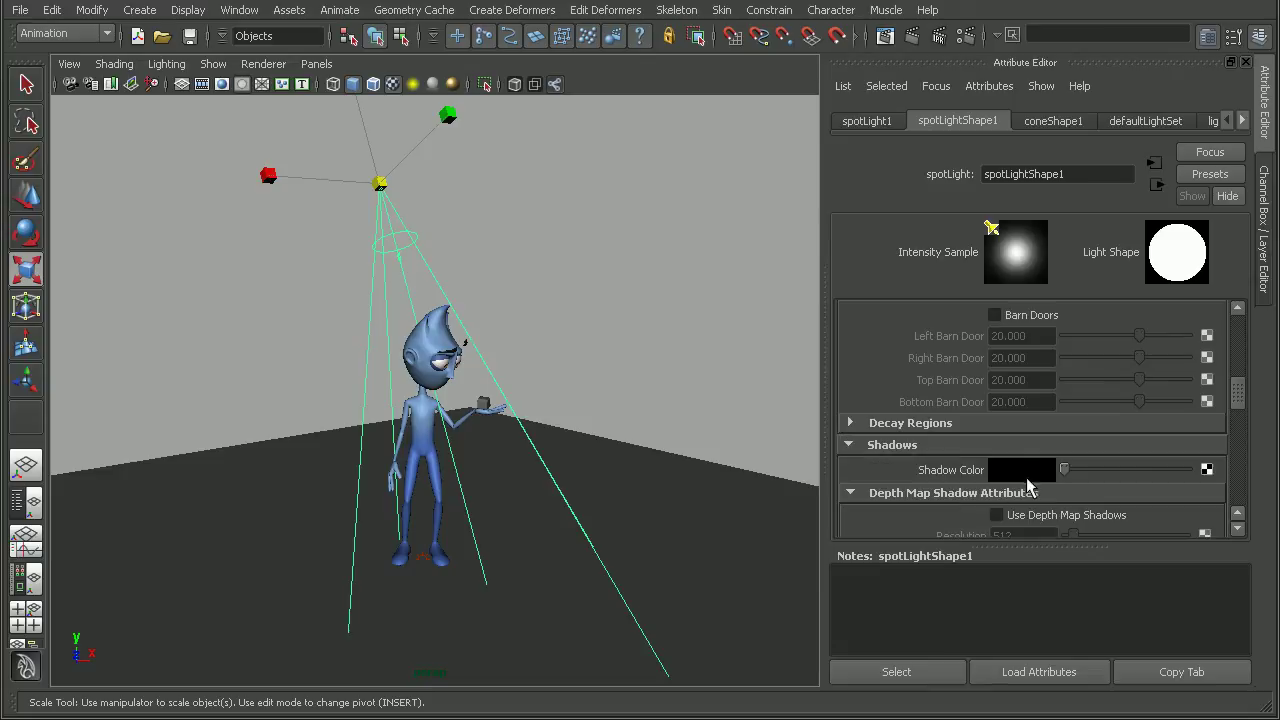
{"action": "left_click_drag", "start_coordinate": [1240, 405], "coordinate": [1237, 420]}
{"action": "left_click", "coordinate": [996, 391]}
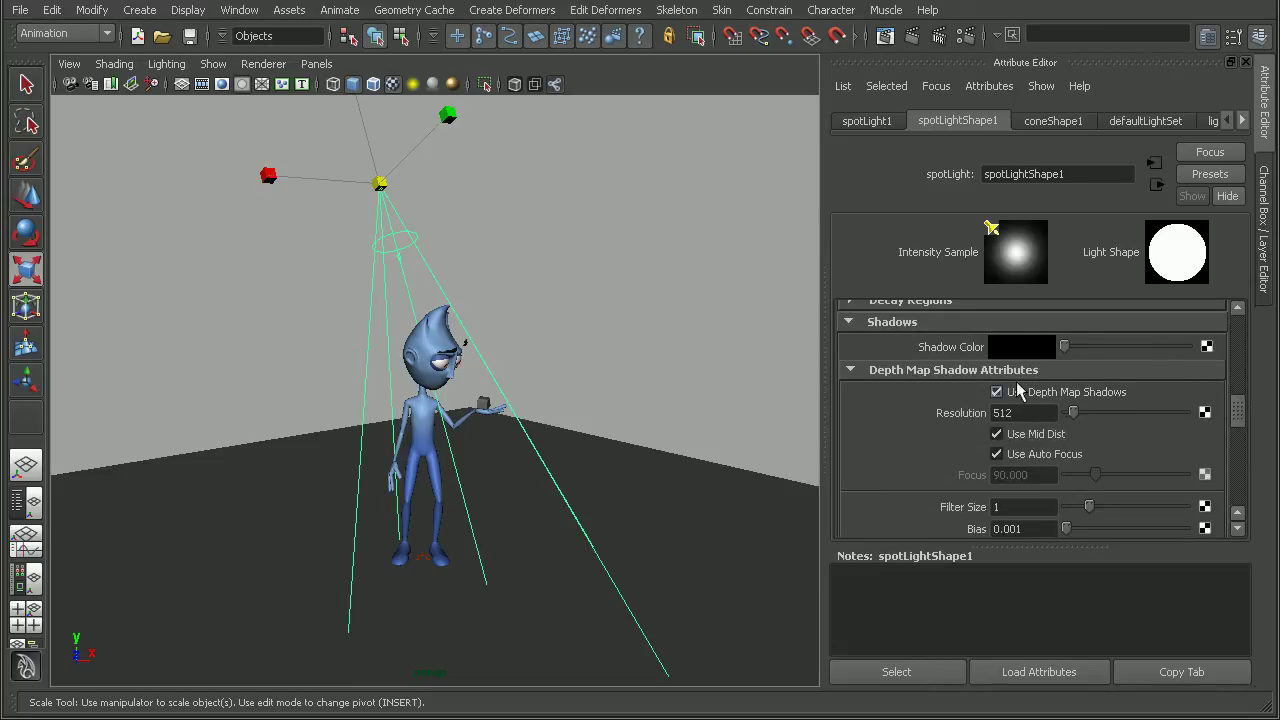
{"action": "left_click", "coordinate": [886, 36]}
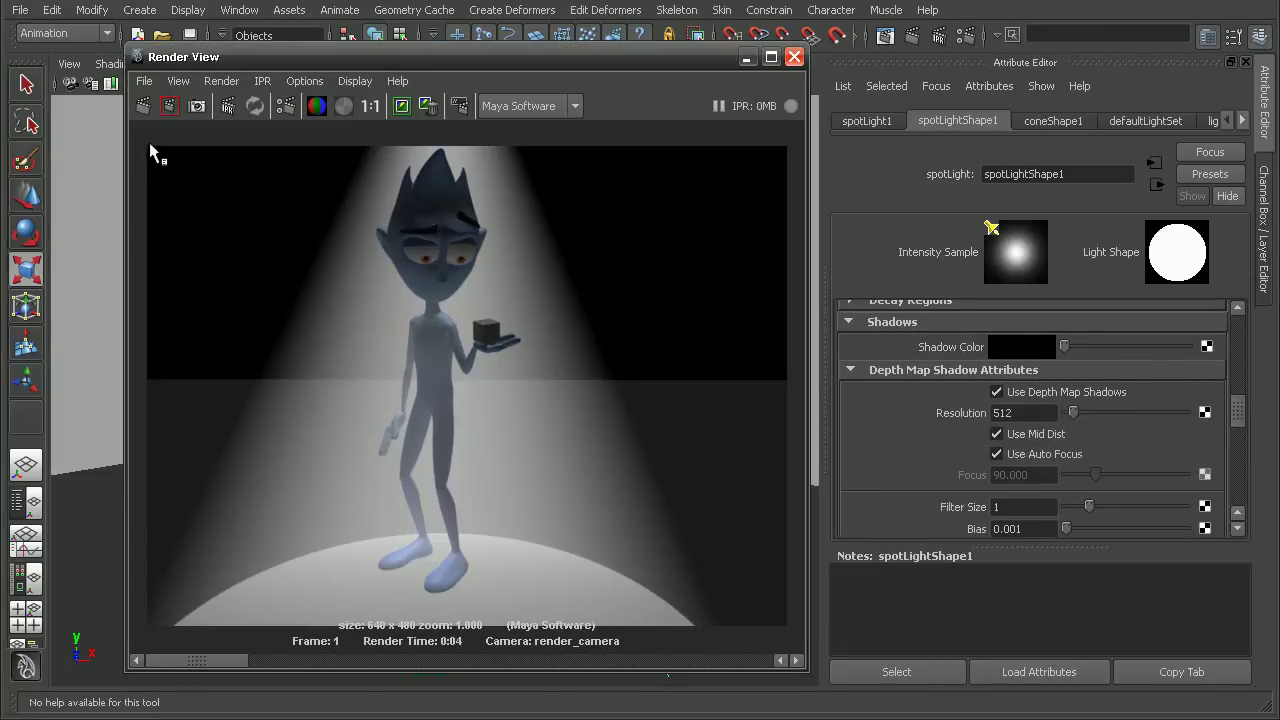
{"action": "left_click", "coordinate": [143, 105]}
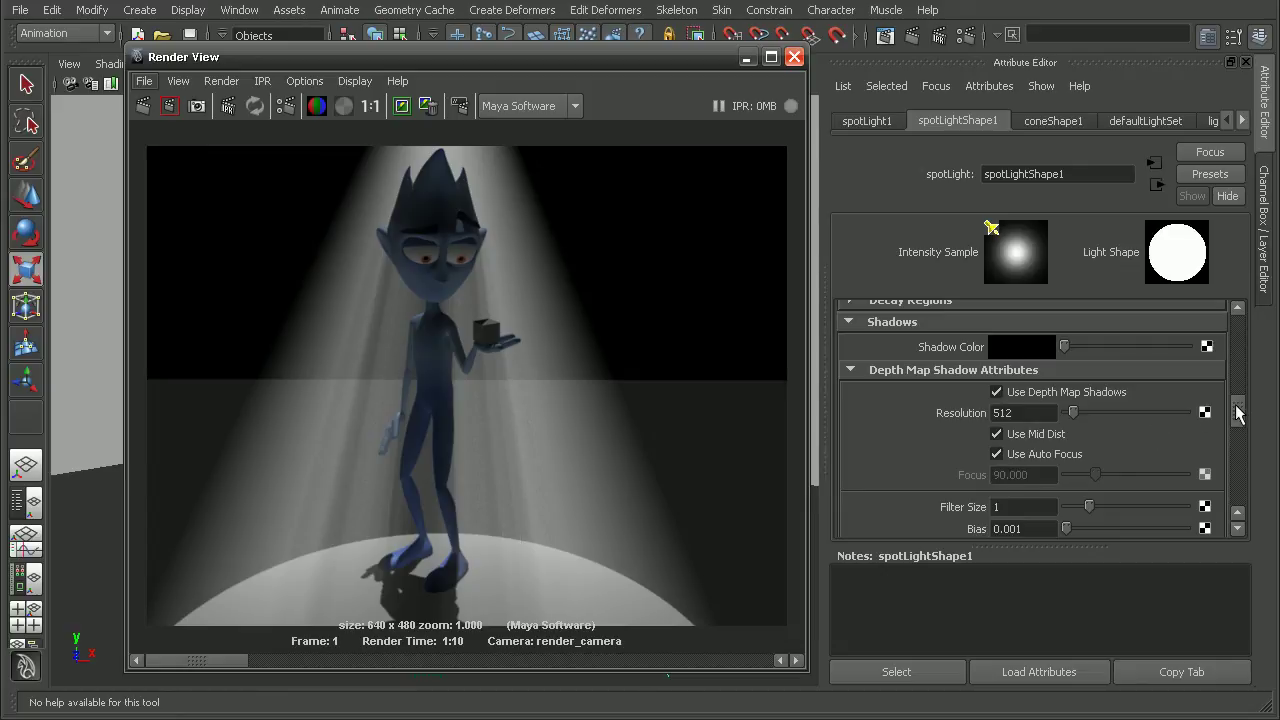
Step: Raise the spot light's Fog Shadow Intensity to 7, keep the current image, and render the scene again
{"action": "left_click_drag", "start_coordinate": [1240, 416], "coordinate": [1238, 430]}
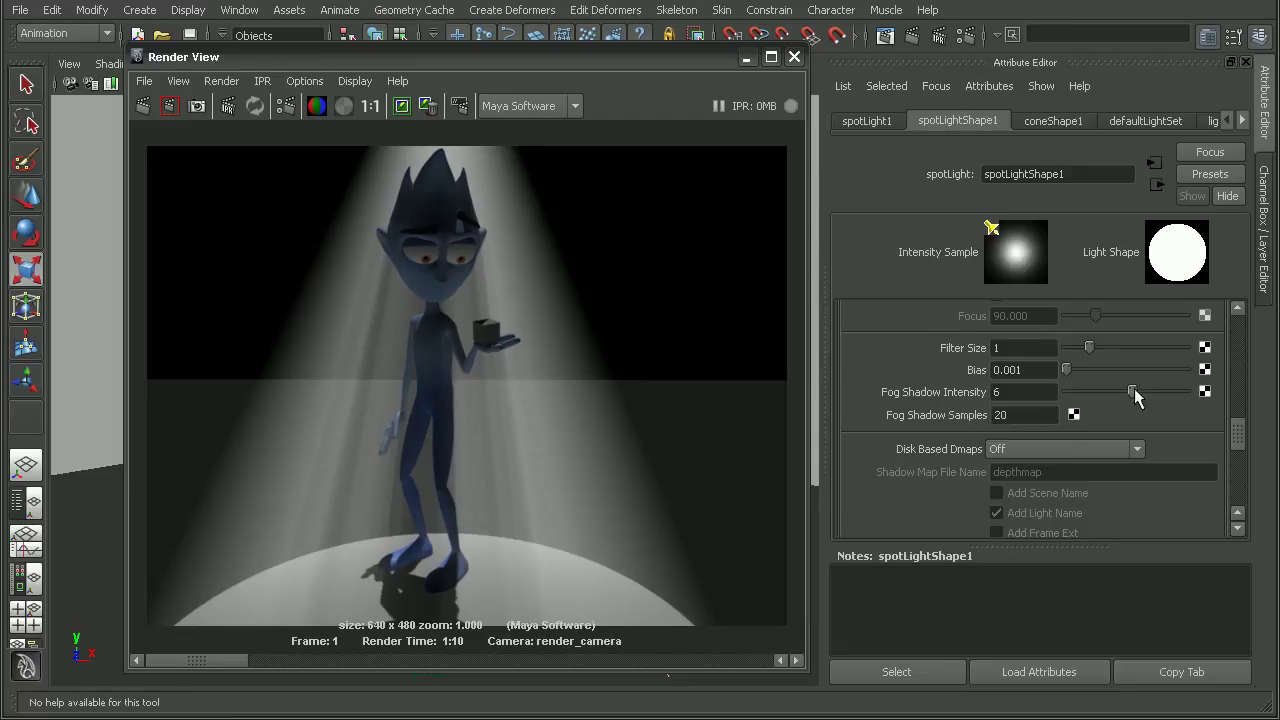
{"action": "left_click", "coordinate": [424, 107]}
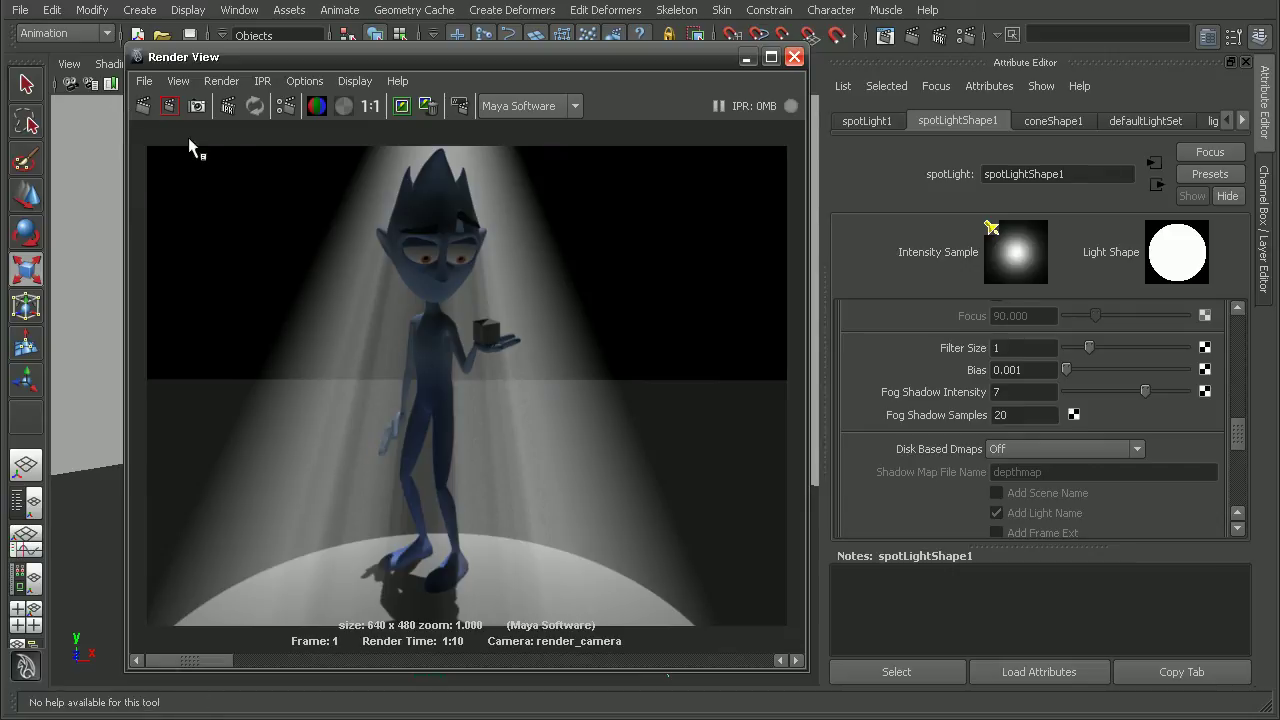
{"action": "left_click", "coordinate": [143, 106]}
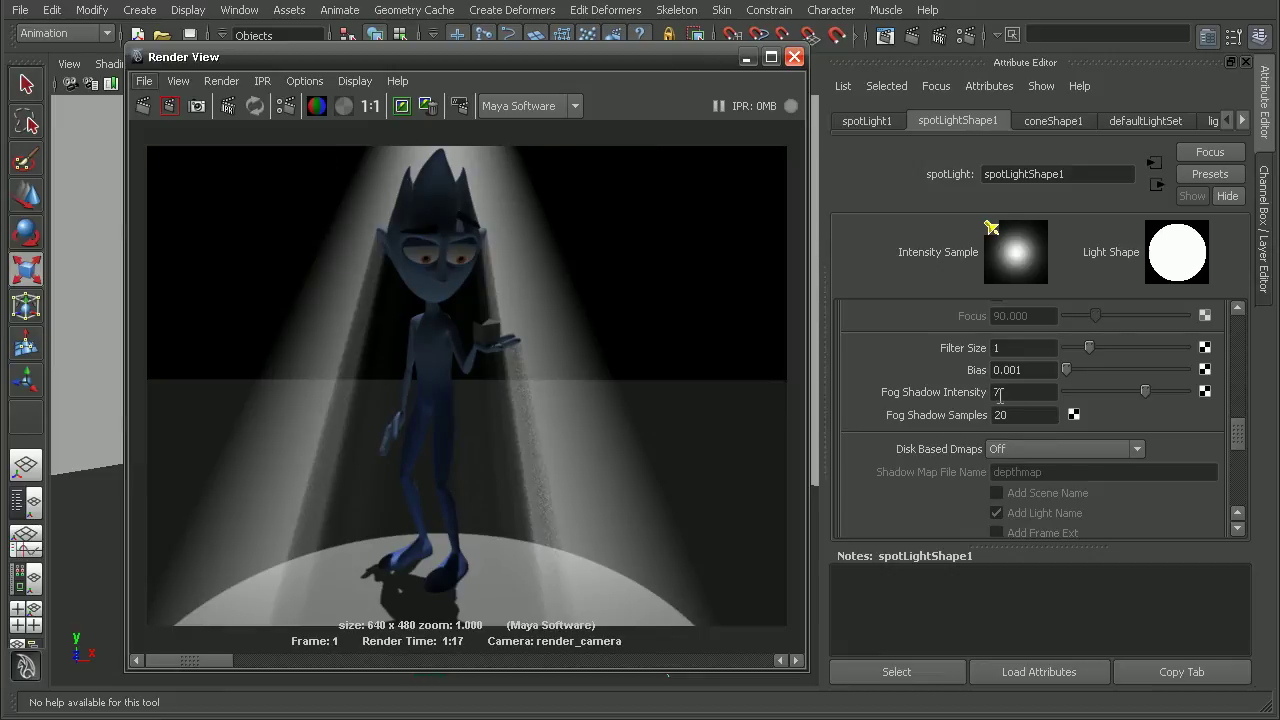
Step: Compare the new render with the kept image and examine the fog shadow's edge below the outstretched hand up close
{"action": "mouse_move", "coordinate": [174, 661]}
{"action": "left_mouse_down"}
{"action": "mouse_move", "coordinate": [264, 663]}
{"action": "mouse_move", "coordinate": [196, 664]}
{"action": "left_mouse_up"}
{"action": "middle_click_drag", "start_coordinate": [530, 515], "coordinate": [497, 410], "text": "alt"}
{"action": "right_click_drag", "start_coordinate": [497, 398], "coordinate": [734, 383], "text": "alt"}
{"action": "middle_click_drag", "start_coordinate": [520, 340], "coordinate": [510, 464], "text": "alt"}
{"action": "right_click_drag", "start_coordinate": [510, 464], "coordinate": [760, 460], "text": "alt"}
{"action": "middle_click_drag", "start_coordinate": [568, 206], "coordinate": [531, 314], "text": "alt"}
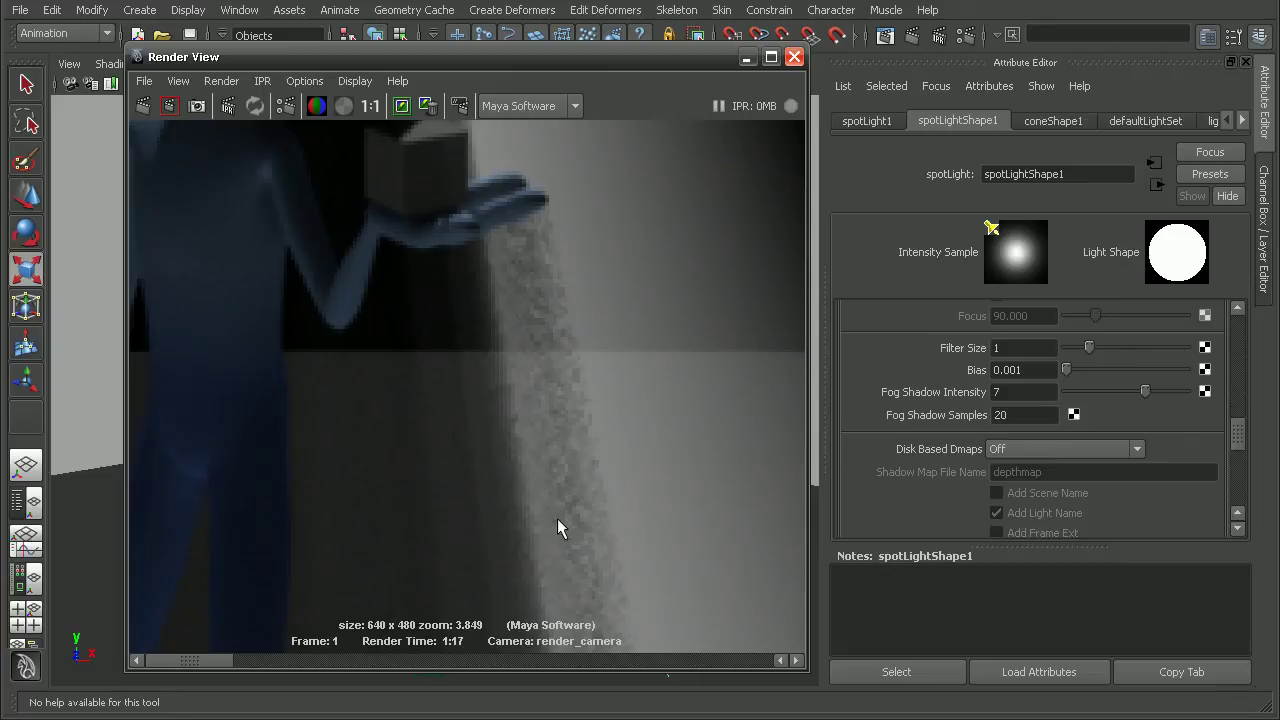
{"action": "middle_click_drag", "start_coordinate": [558, 520], "coordinate": [600, 340], "text": "alt"}
{"action": "middle_click_drag", "start_coordinate": [562, 500], "coordinate": [550, 489], "text": "alt"}
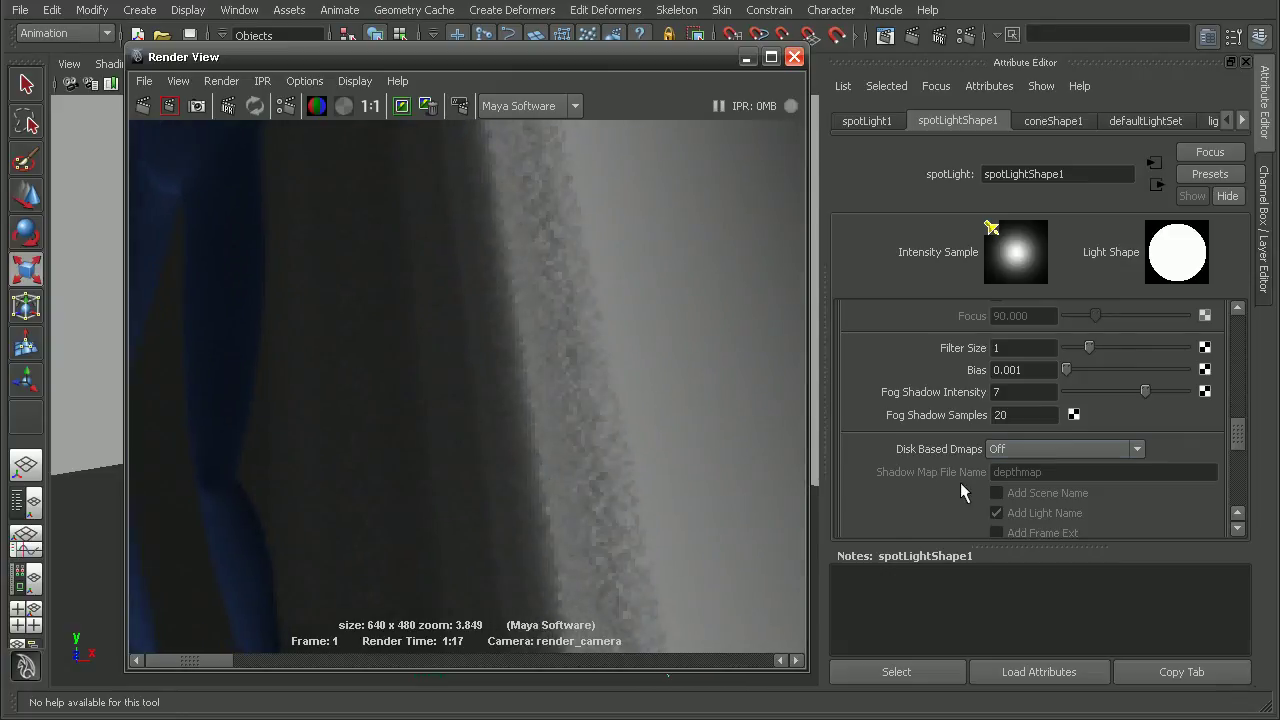
Step: Set the spot light's Fog Shadow Samples to 40, keep the current image, and render the scene again
{"action": "double_click", "coordinate": [1041, 413]}
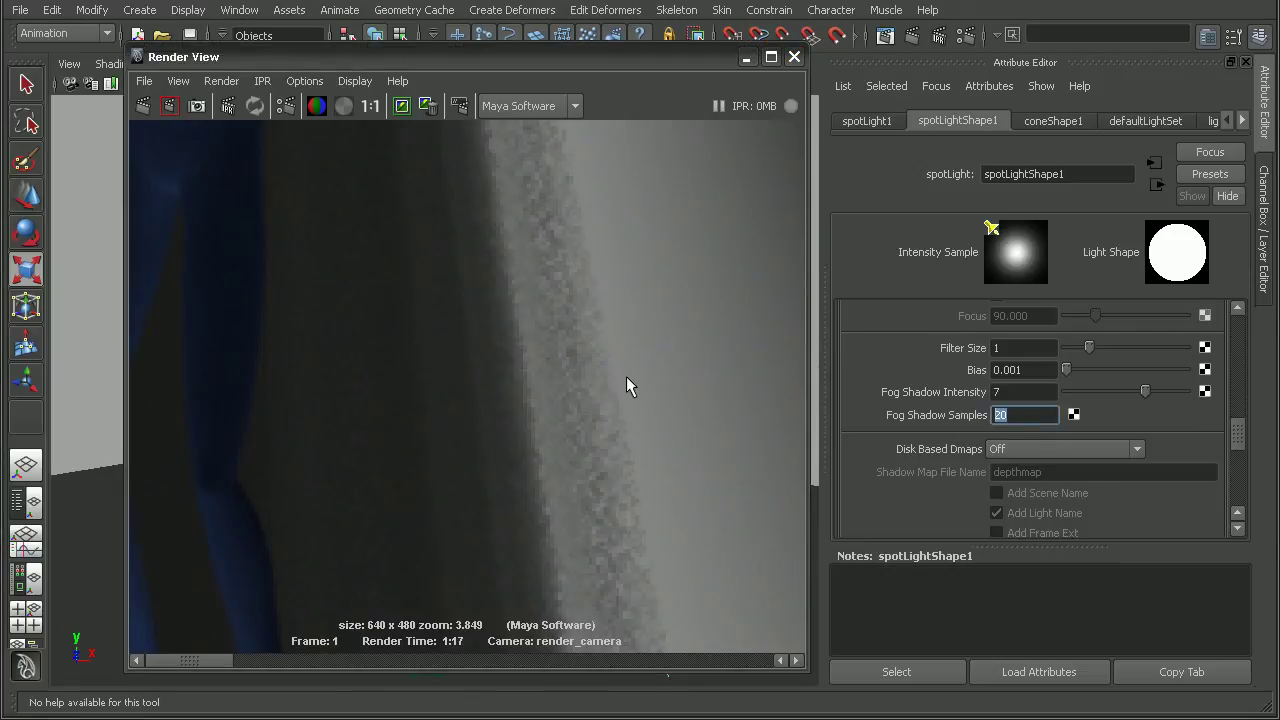
{"action": "right_click_drag", "start_coordinate": [626, 376], "coordinate": [590, 362], "text": "alt"}
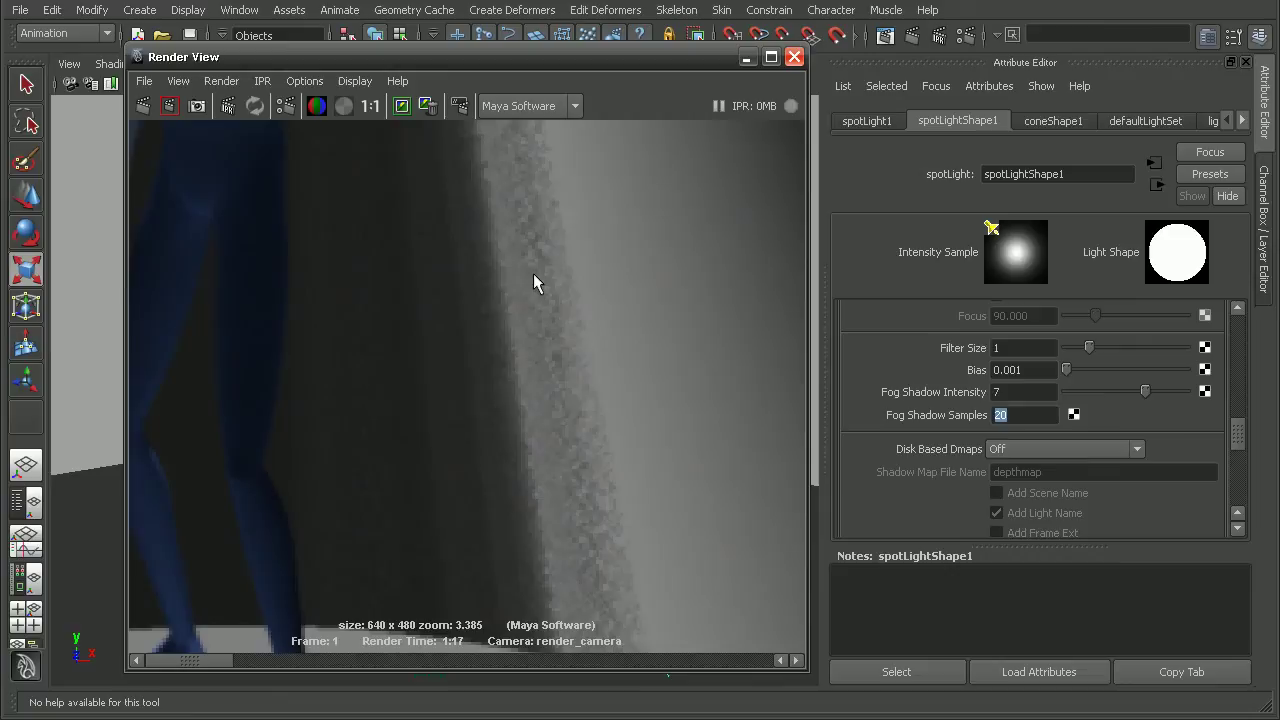
{"action": "middle_click_drag", "start_coordinate": [509, 411], "coordinate": [500, 347], "text": "alt"}
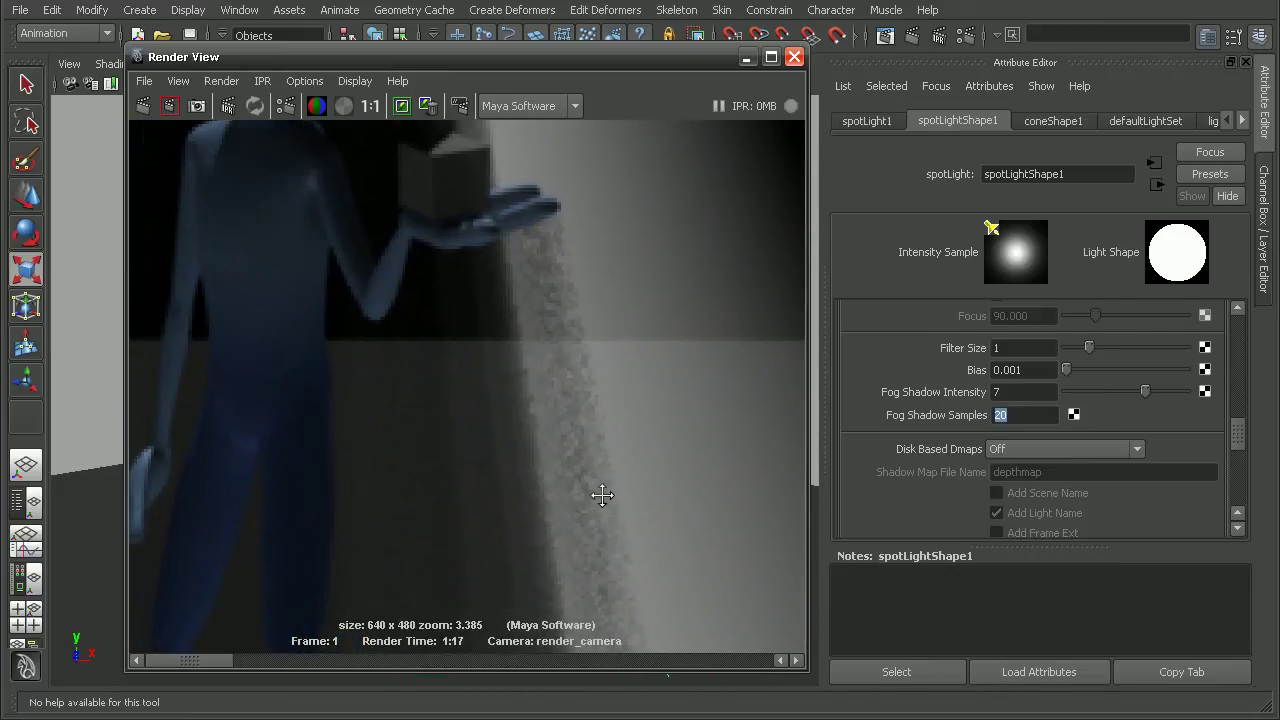
{"action": "middle_click_drag", "start_coordinate": [597, 491], "coordinate": [576, 294], "text": "alt"}
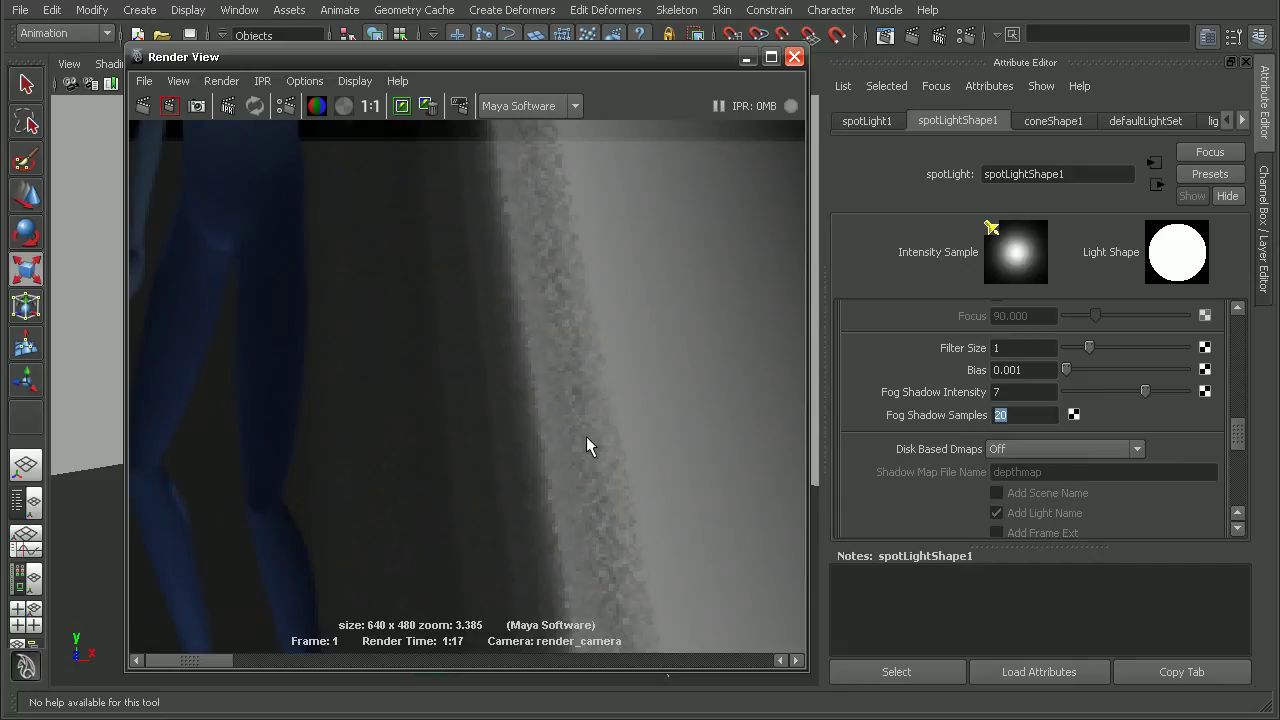
{"action": "middle_click_drag", "start_coordinate": [488, 388], "coordinate": [554, 328], "text": "alt"}
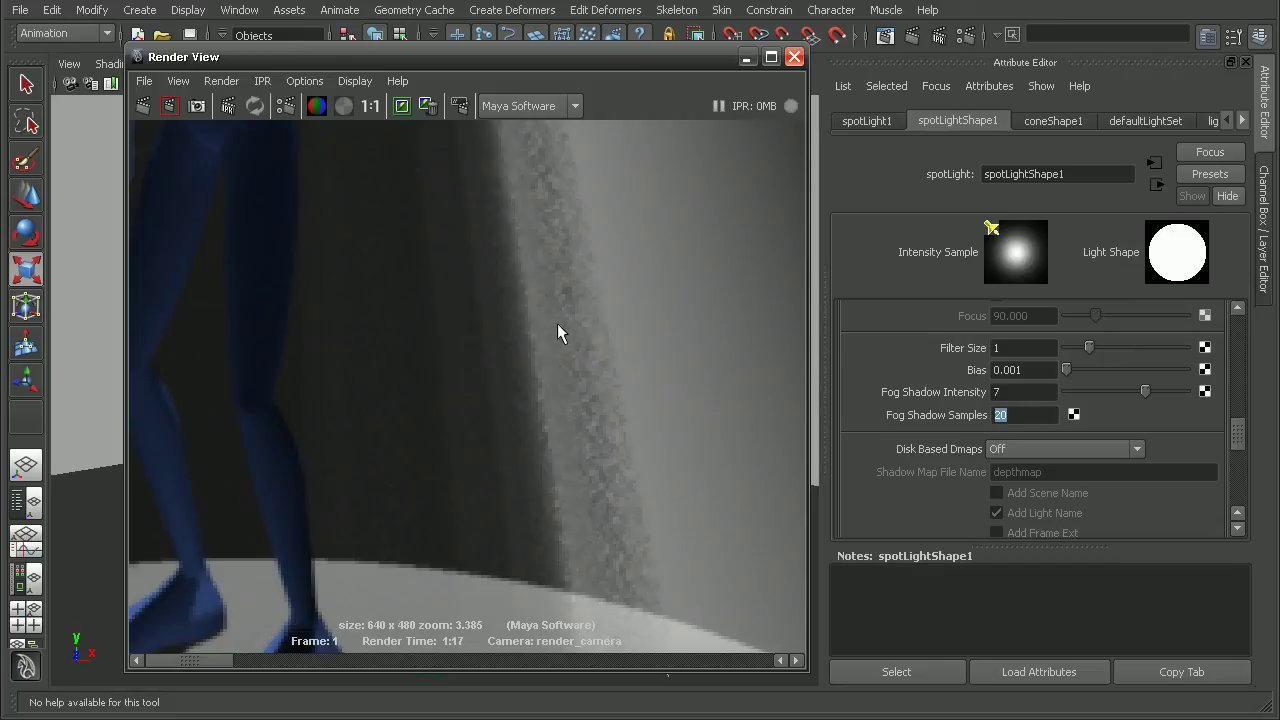
{"action": "left_click_drag", "start_coordinate": [1015, 415], "coordinate": [975, 418]}
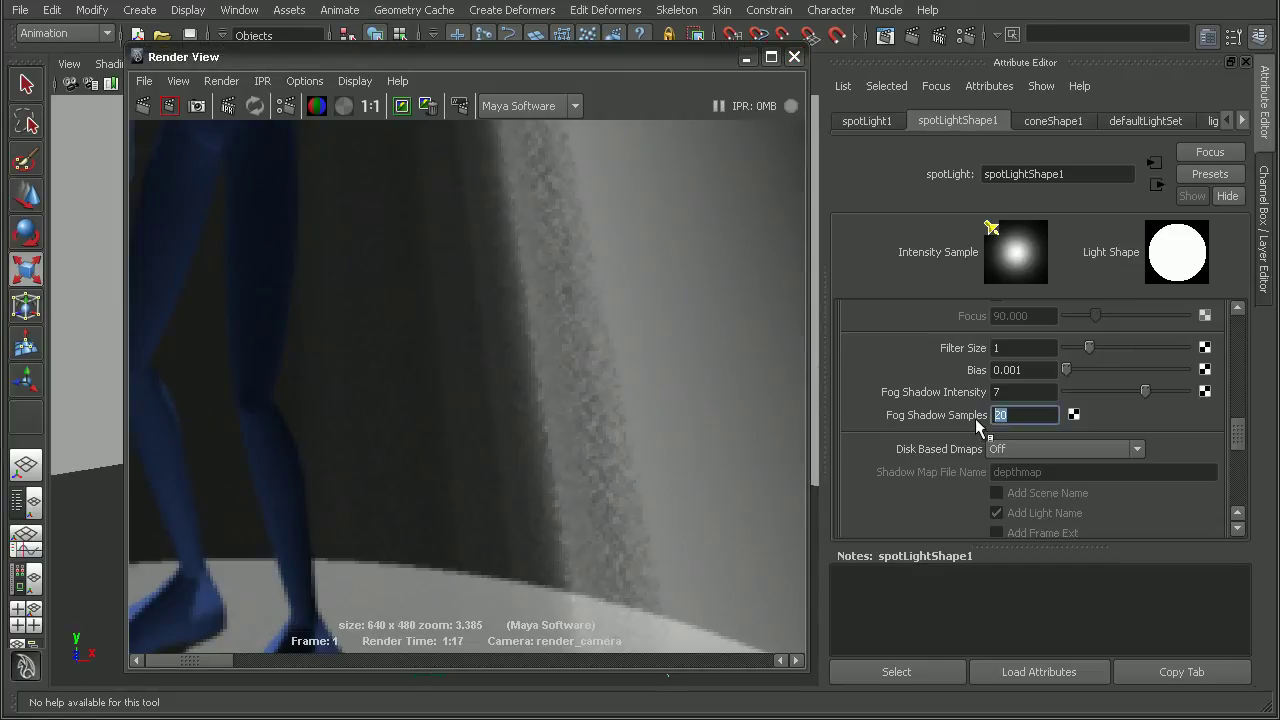
{"action": "left_click", "coordinate": [1046, 397]}
{"action": "left_click", "coordinate": [1024, 413]}
{"action": "middle_click_drag", "start_coordinate": [460, 286], "coordinate": [486, 331], "text": "alt"}
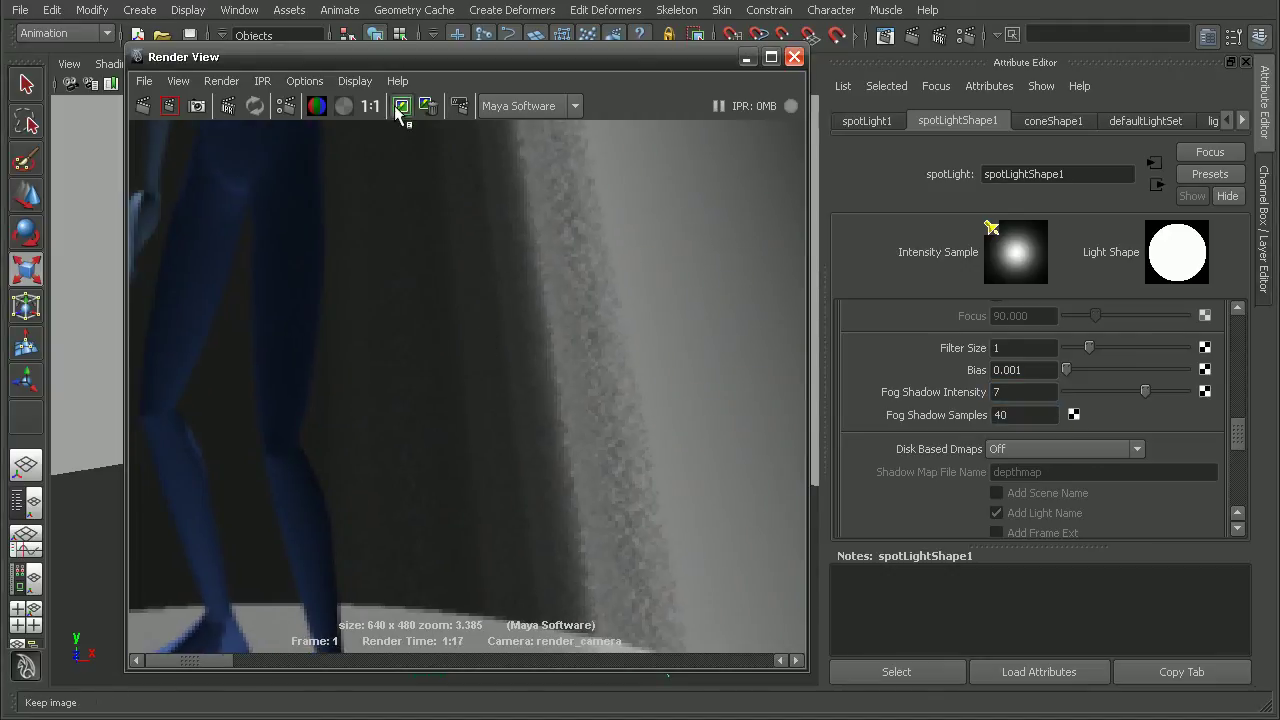
{"action": "left_click", "coordinate": [145, 106]}
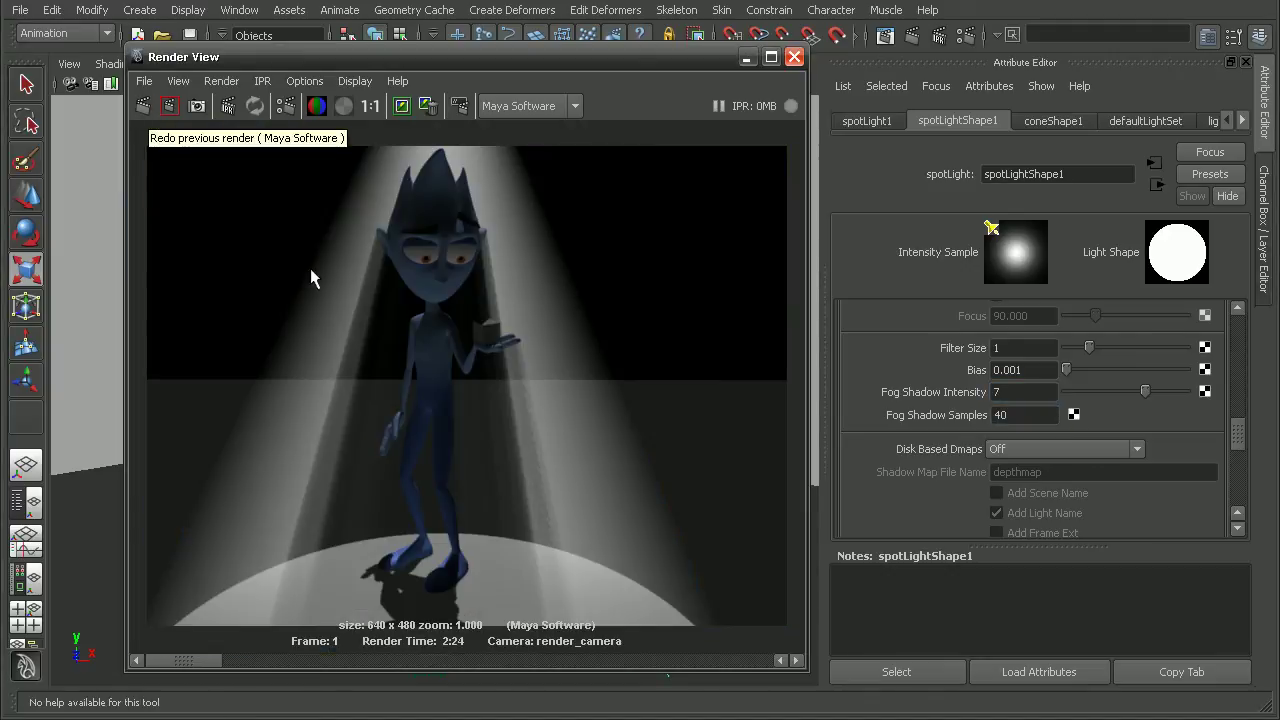
Step: Compare the new render with the kept image up close, examining the fog shadow's grain and edge below the outstretched hand
{"action": "right_click_drag", "start_coordinate": [310, 268], "coordinate": [662, 409], "text": "alt"}
{"action": "middle_click_drag", "start_coordinate": [580, 420], "coordinate": [490, 238], "text": "alt"}
{"action": "right_click_drag", "start_coordinate": [490, 238], "coordinate": [574, 195], "text": "alt"}
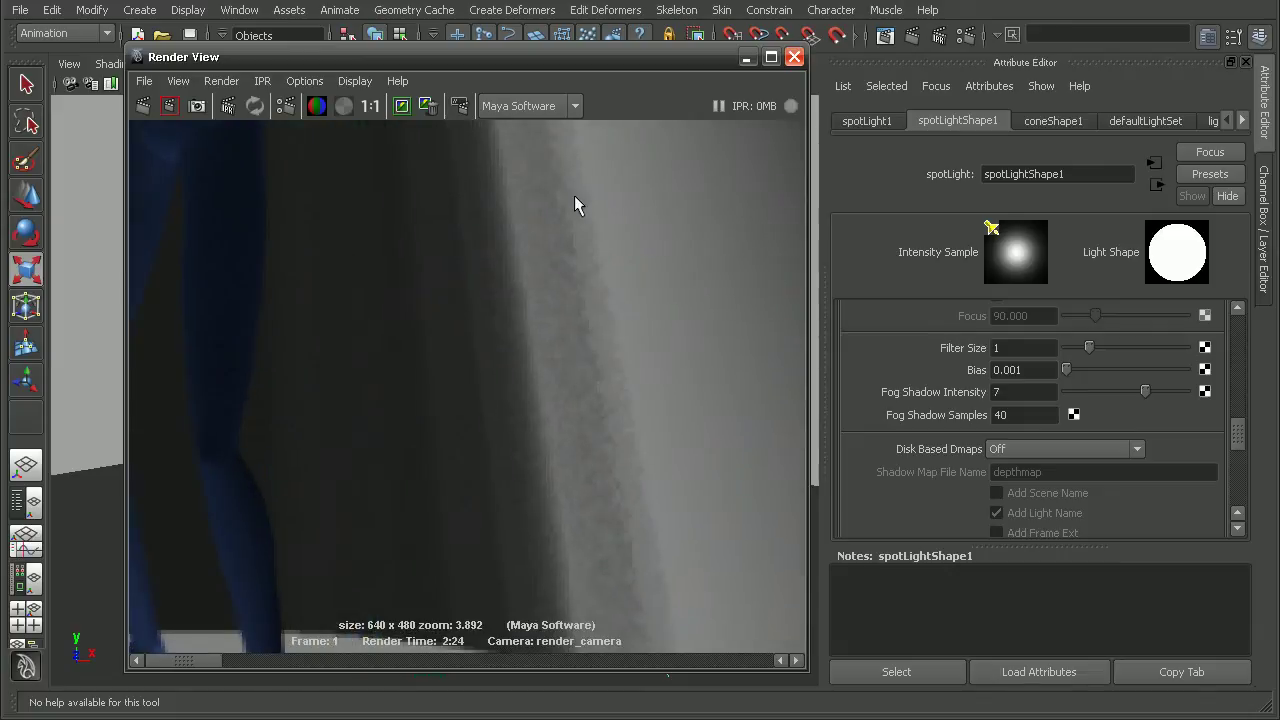
{"action": "middle_click_drag", "start_coordinate": [574, 195], "coordinate": [580, 327], "text": "alt"}
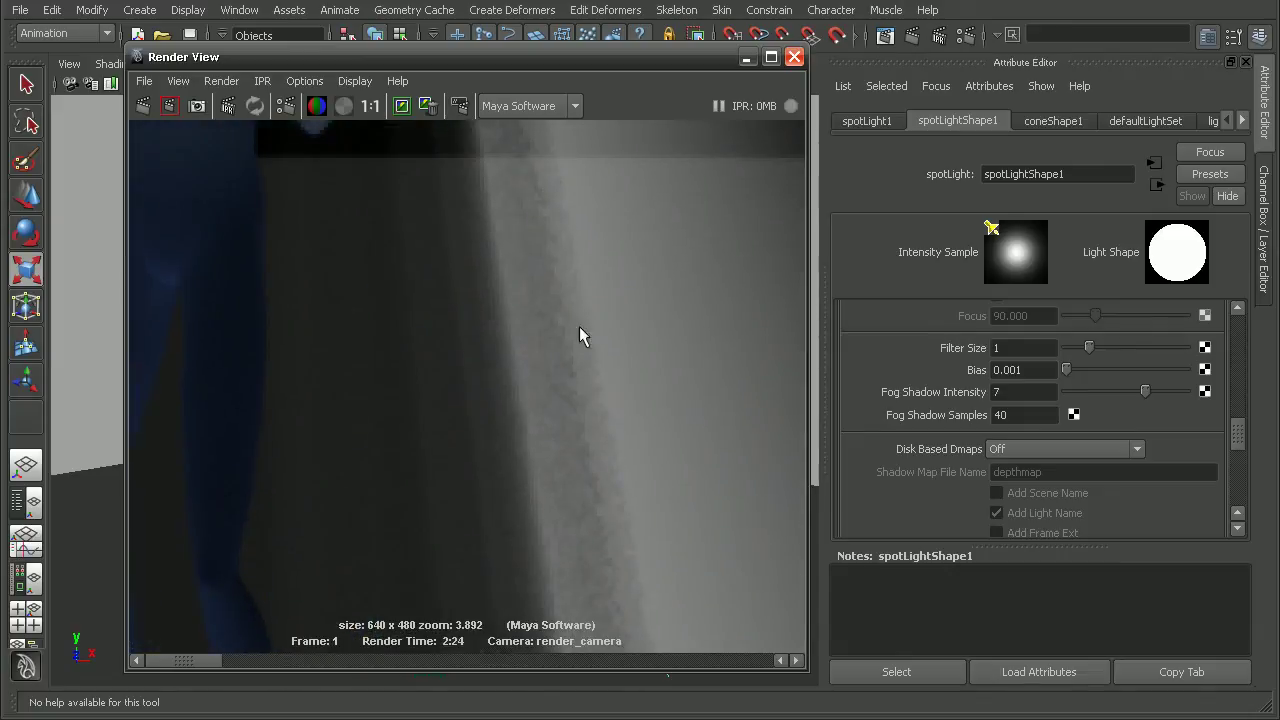
{"action": "left_click", "coordinate": [229, 660]}
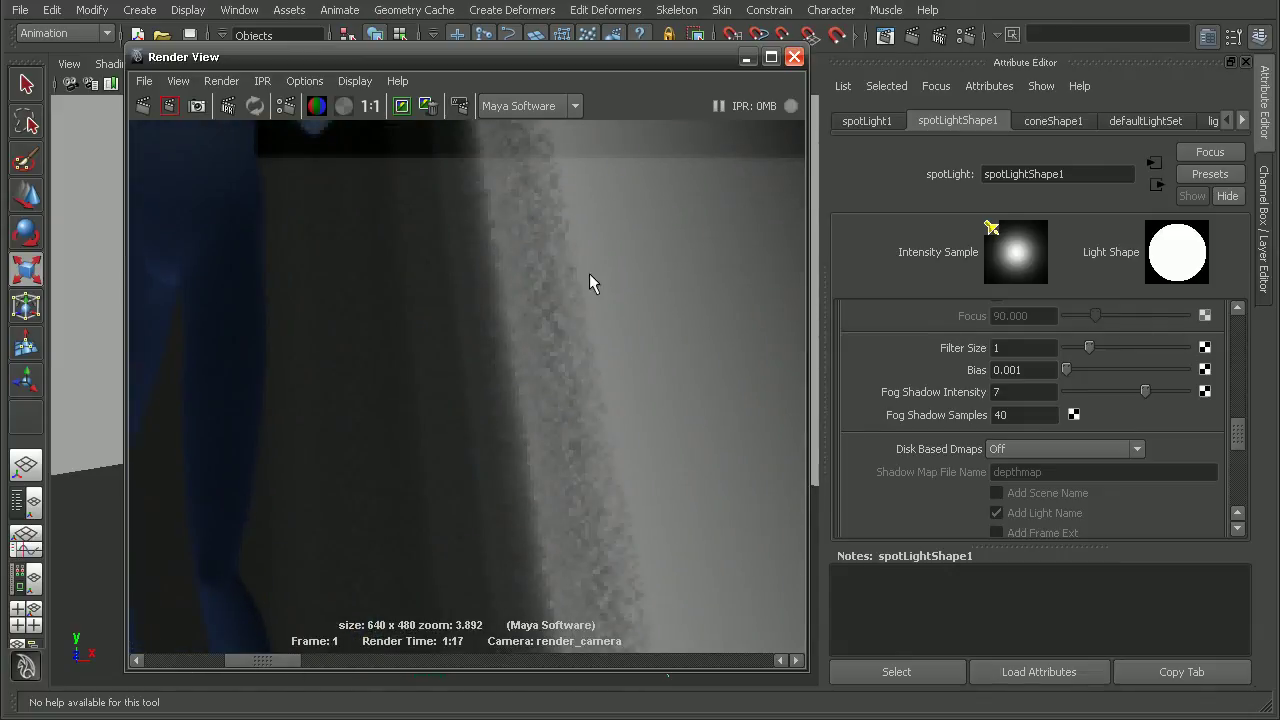
{"action": "left_click_drag", "start_coordinate": [264, 661], "coordinate": [182, 661]}
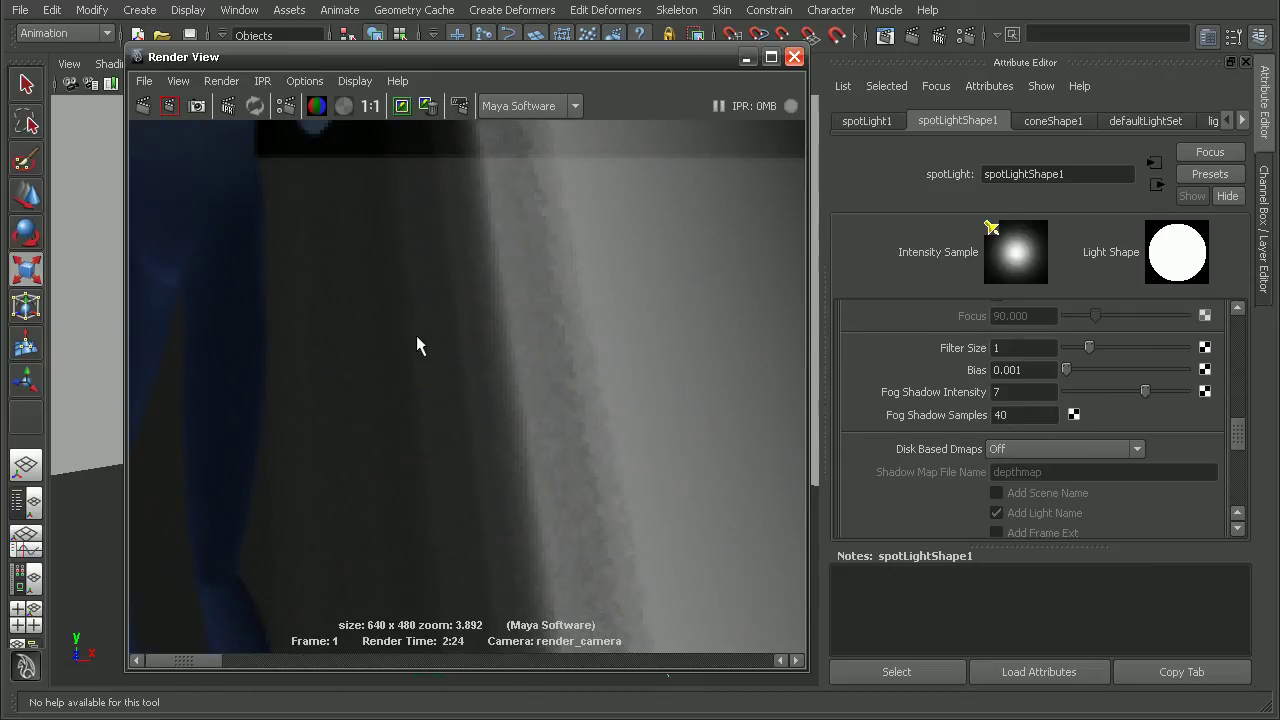
{"action": "middle_click_drag", "start_coordinate": [568, 330], "coordinate": [579, 492], "text": "alt"}
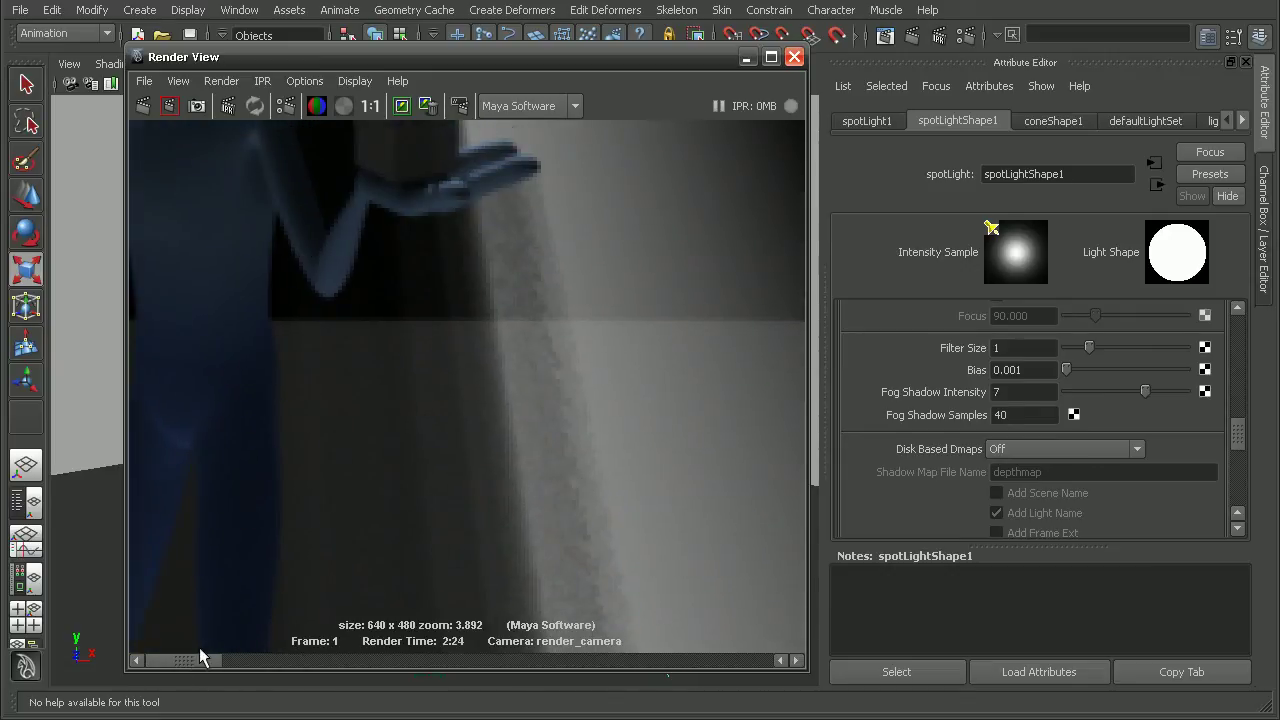
{"action": "left_click", "coordinate": [250, 660]}
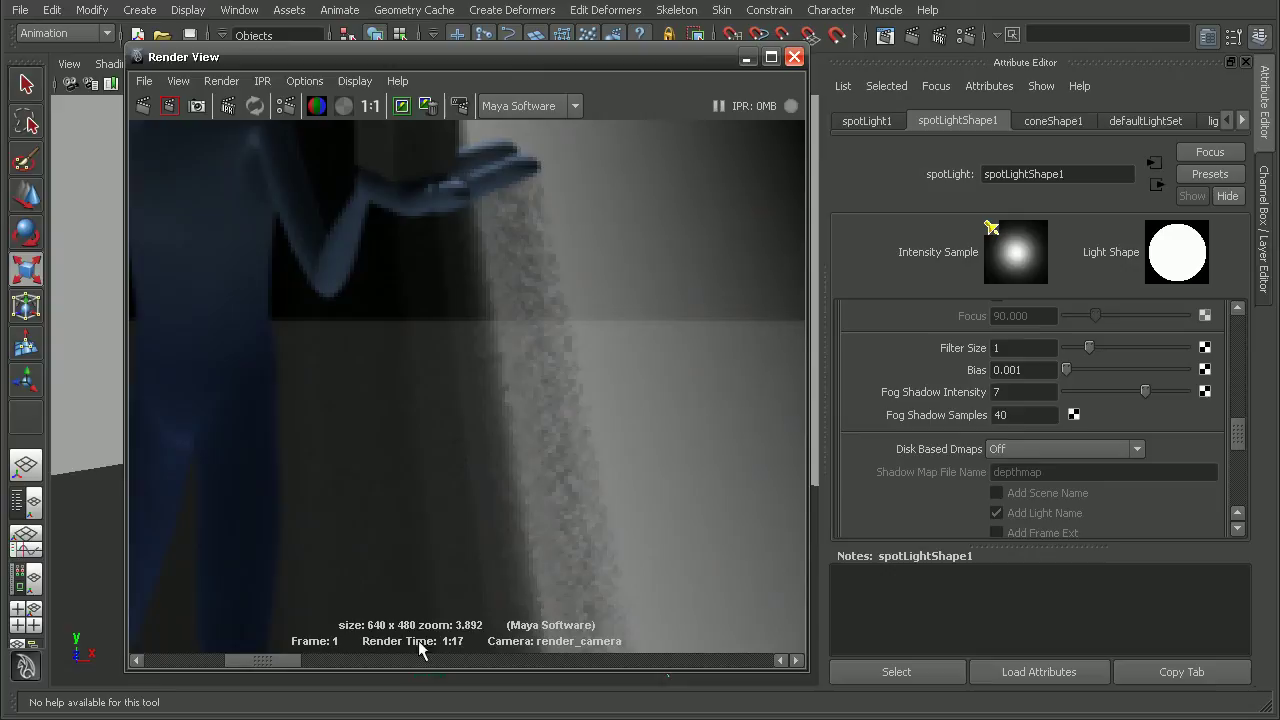
{"action": "left_click_drag", "start_coordinate": [268, 660], "coordinate": [186, 660]}
{"action": "middle_click_drag", "start_coordinate": [458, 647], "coordinate": [573, 357], "text": "alt"}
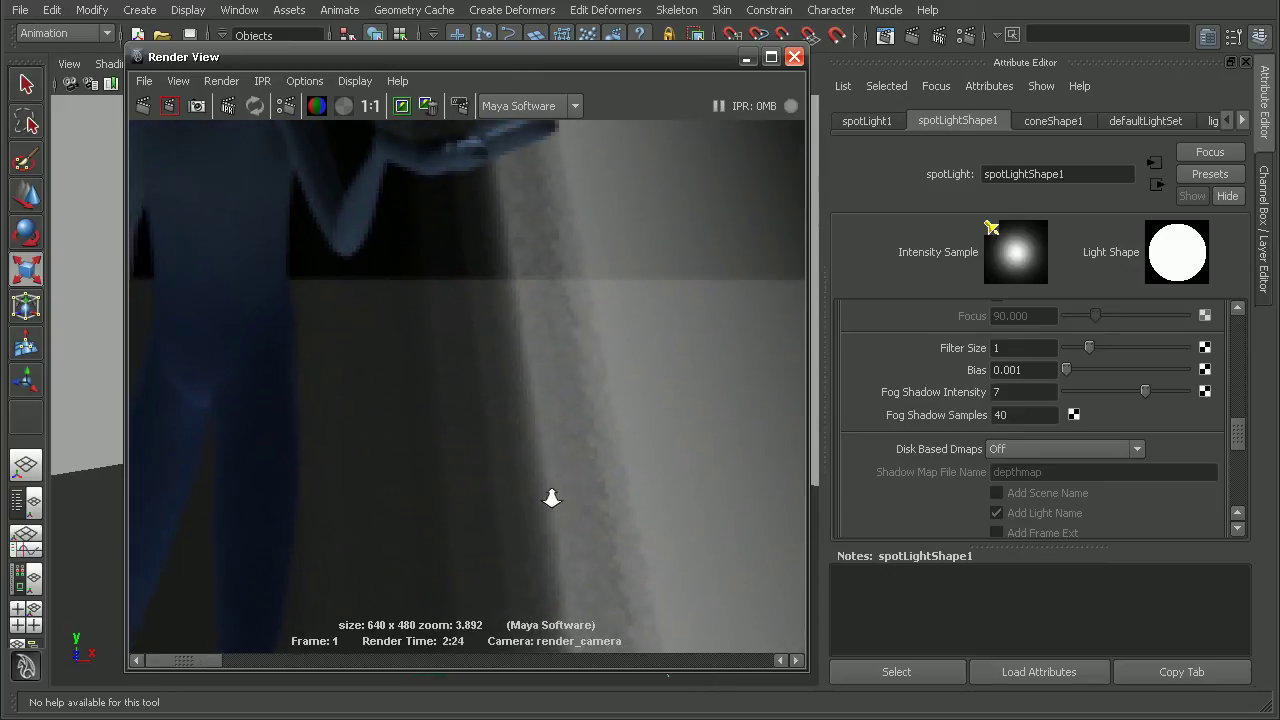
Step: Show the whole new render at its real 1:1 size to review the overall fog shadows
{"action": "right_click_drag", "start_coordinate": [551, 494], "coordinate": [234, 409], "text": "alt"}
{"action": "right_click_drag", "start_coordinate": [560, 470], "coordinate": [350, 440], "text": "alt"}
{"action": "middle_click_drag", "start_coordinate": [440, 430], "coordinate": [469, 329], "text": "alt"}
{"action": "right_click_drag", "start_coordinate": [469, 329], "coordinate": [441, 330], "text": "alt"}
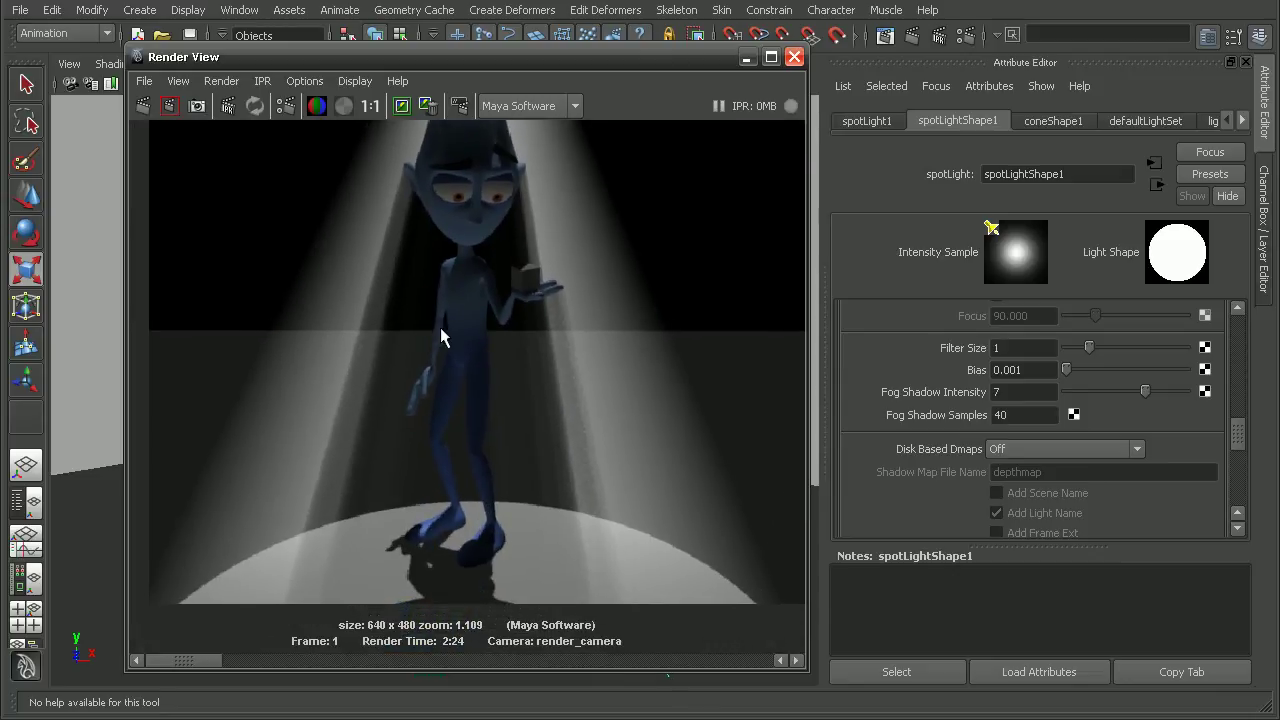
{"action": "left_click", "coordinate": [370, 105]}
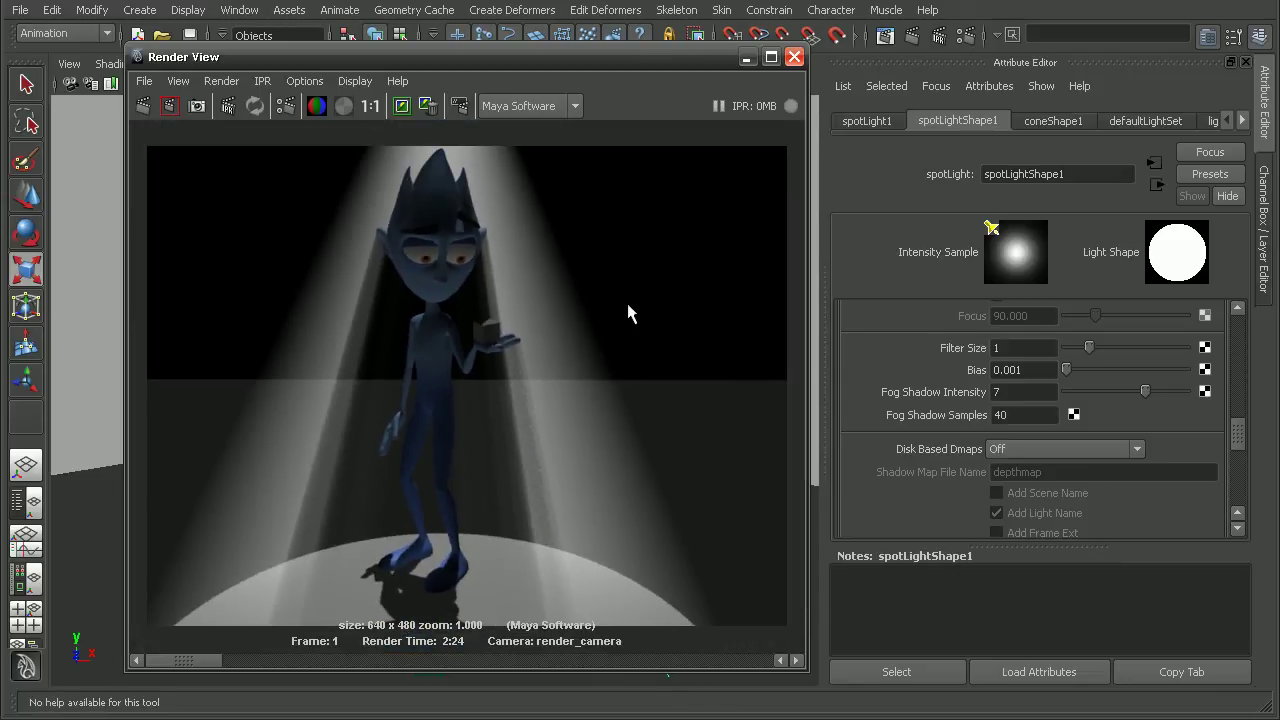